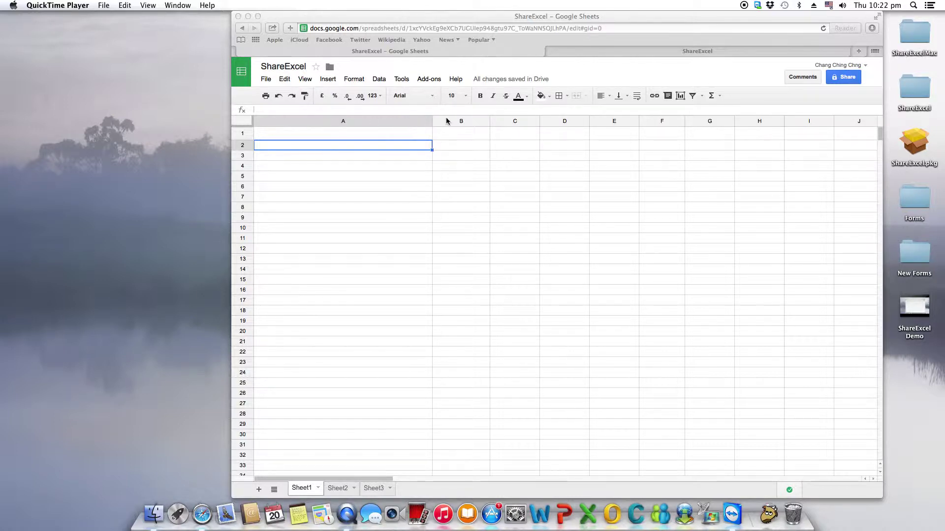
Step: Bring up the ShareExcel website's Sign Up page in the second tab, then return to Google Sheets
click(578, 55)
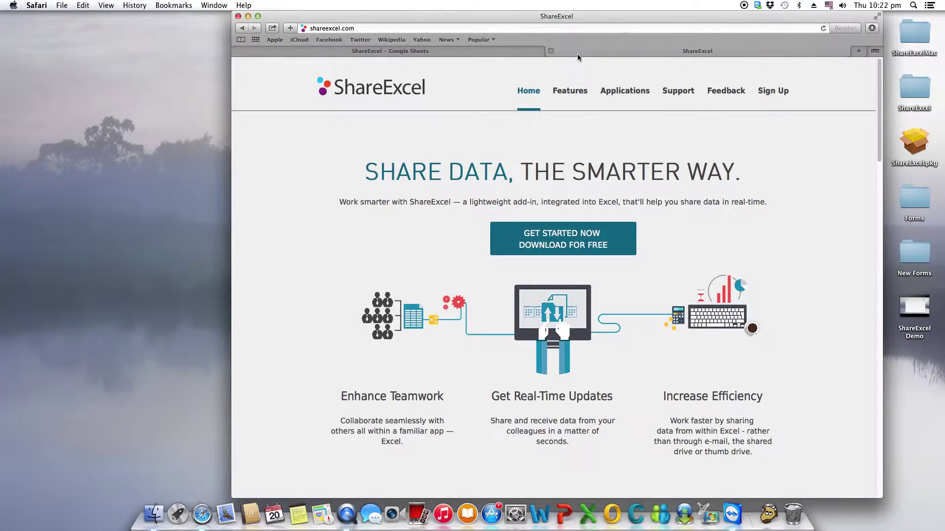
click(775, 94)
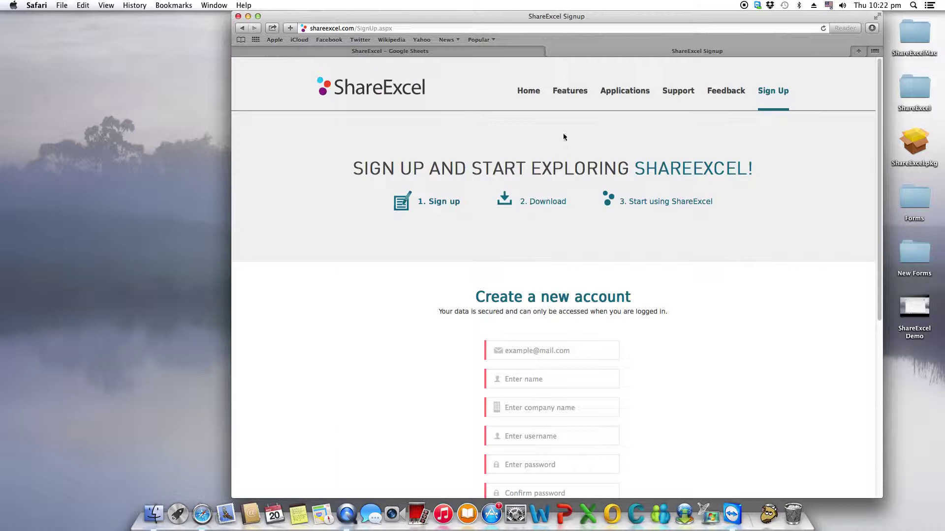
click(443, 52)
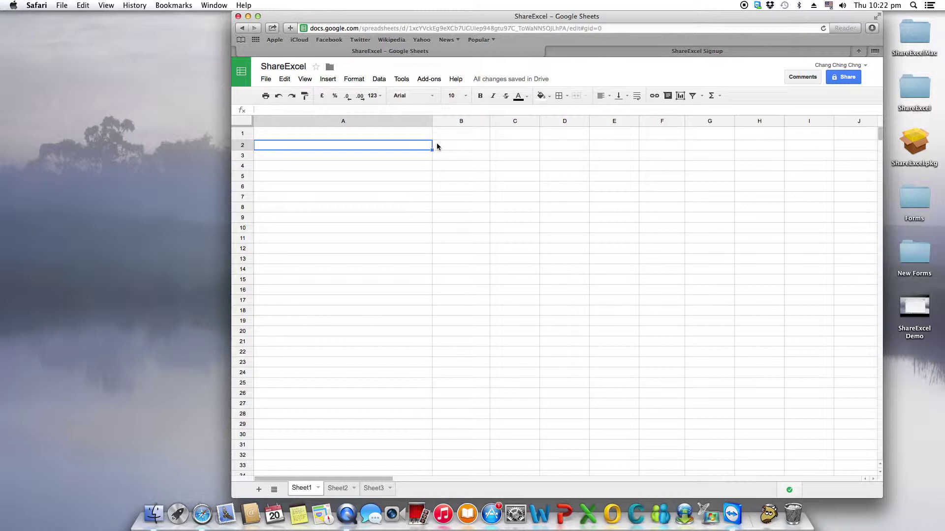
Step: Log the ShareExcel add-on into the first account with its user ID and password, then close Setup
click(435, 80)
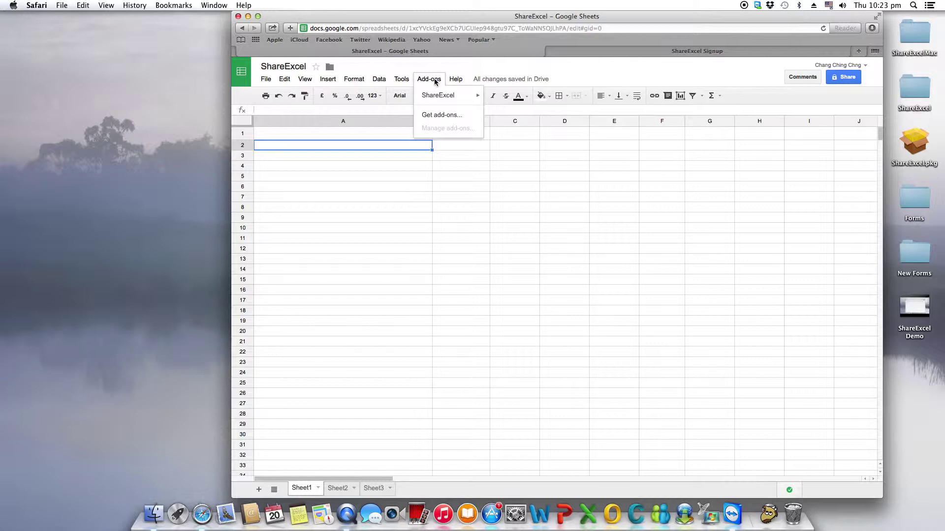
mouse_move(434, 97)
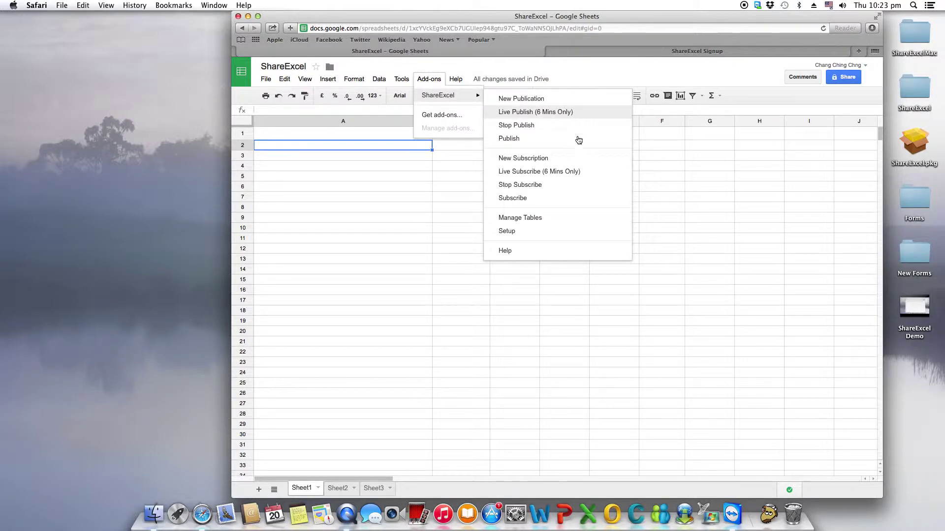
click(537, 234)
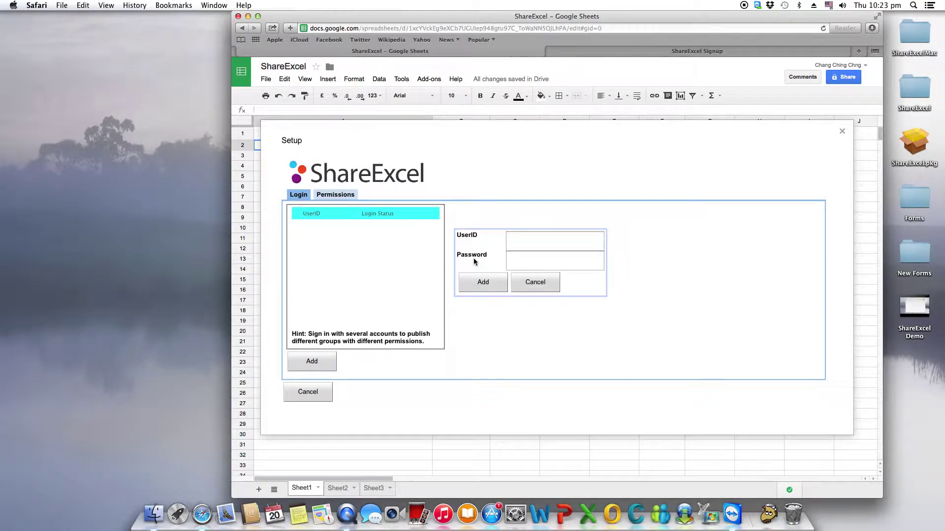
click(520, 243)
text(user1)
key(Tab)
text(pass123)
click(495, 286)
click(308, 392)
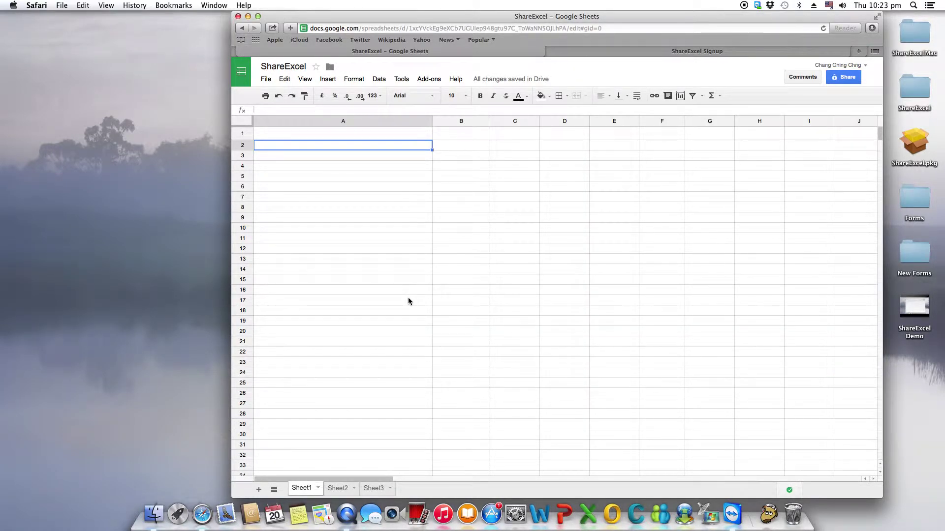
Step: Enter 1, 2, 3, 4 down A2:A5
text(1)
key(Return)
text(2)
key(Return)
text(3)
key(Return)
text(4)
key(Return)
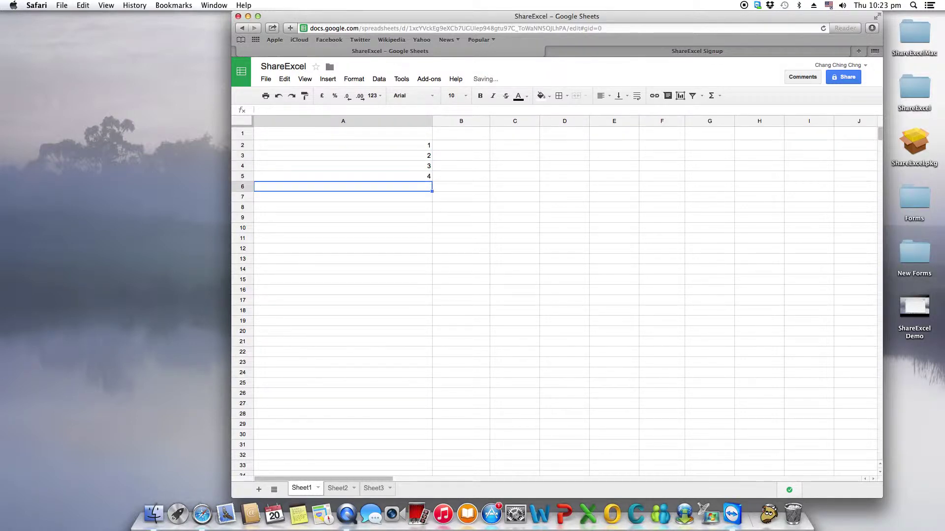
Step: Enter 5, 6, 7, 8 down B2:B5 and select the block A2:B5
click(471, 143)
text(5)
key(Return)
text(6)
key(Return)
text(7)
key(Return)
text(8)
key(Return)
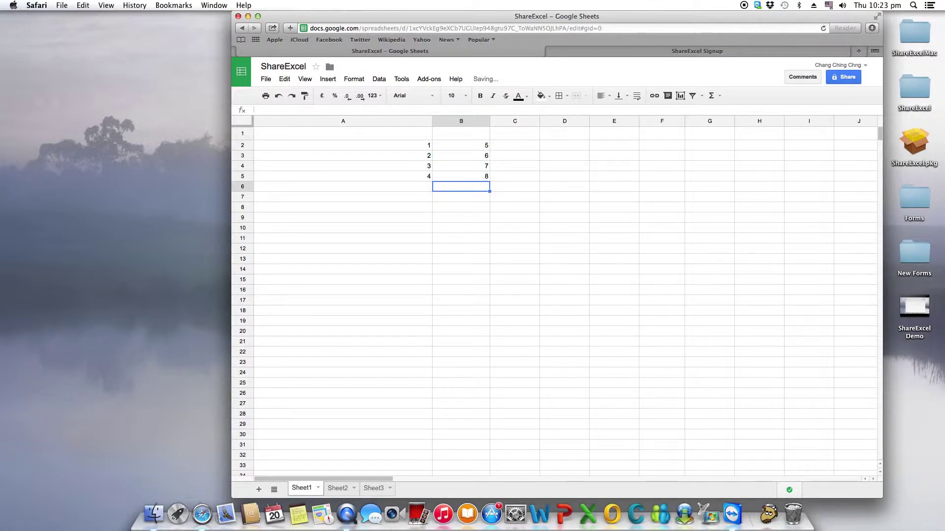
drag(406, 144, 462, 179)
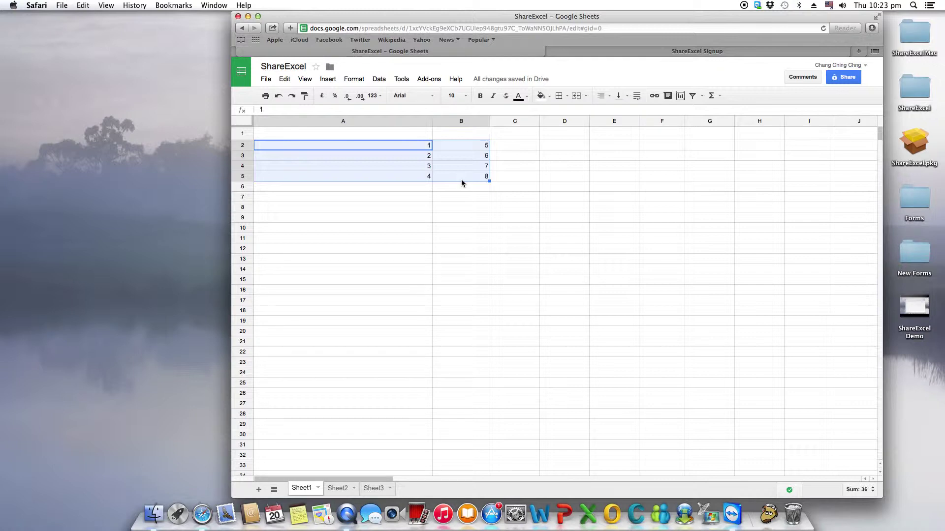
click(432, 80)
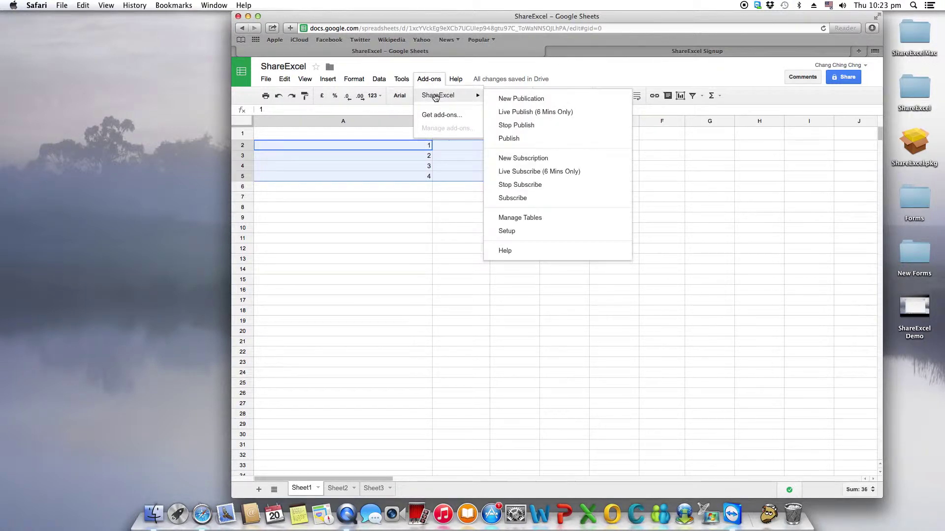
Step: Start a new publication and file it under a new Demo folder in the account
click(505, 100)
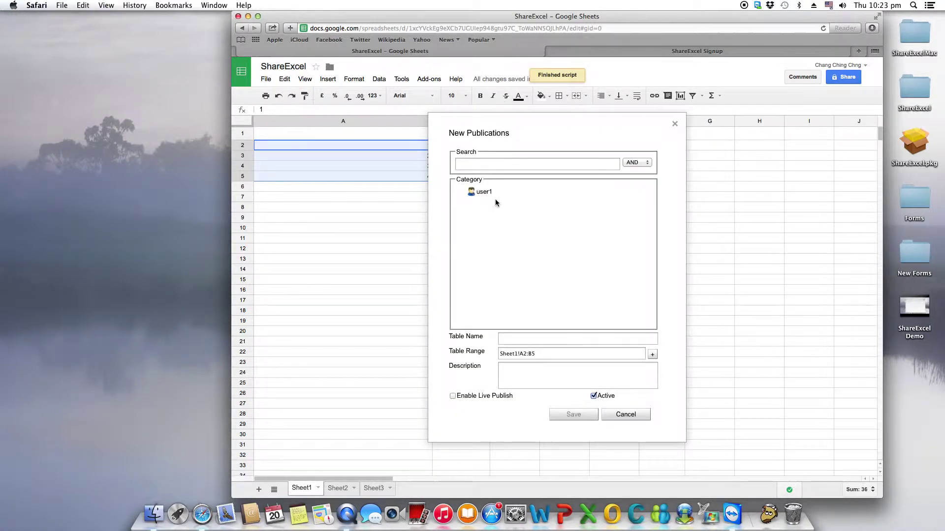
click(488, 198)
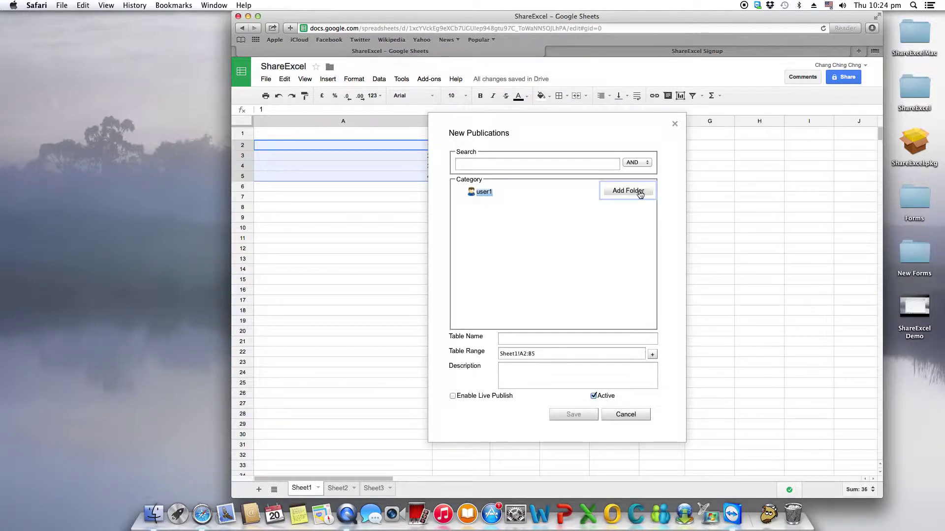
click(640, 195)
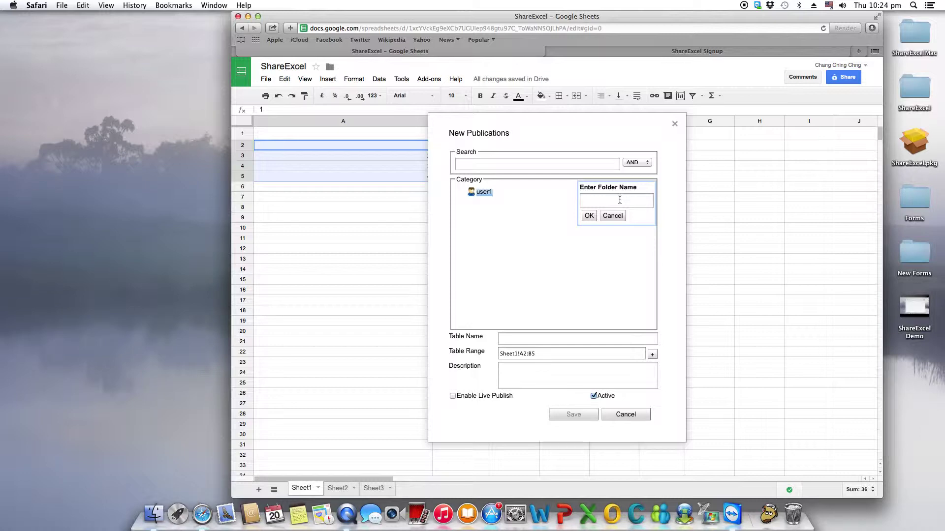
click(620, 200)
text(Demo)
click(590, 218)
click(460, 191)
click(494, 204)
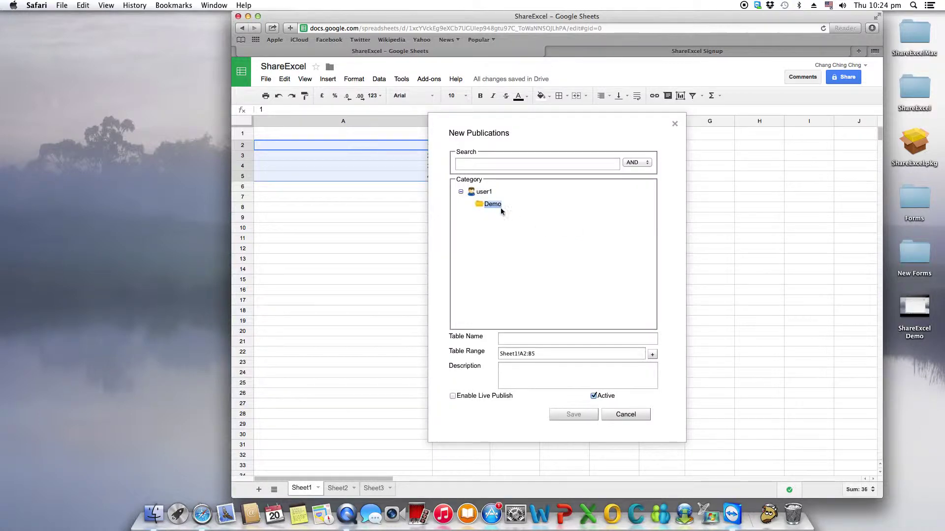
Step: Name the table DemoTable, describe it as Demo, enable live publishing, and save
click(529, 339)
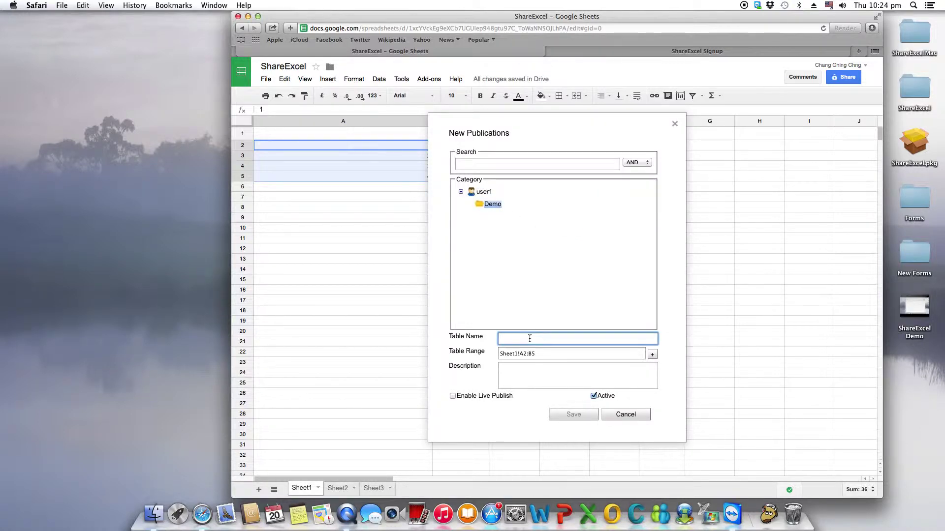
text(DemoTable)
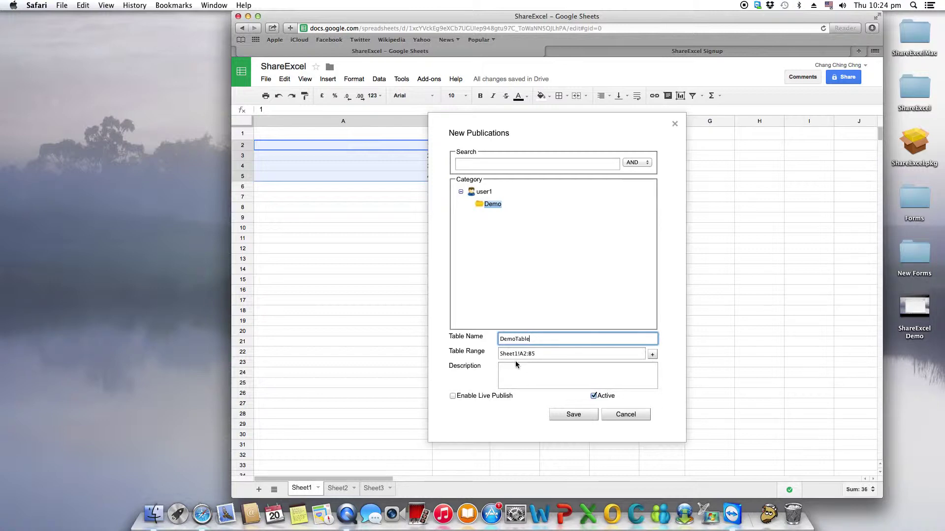
click(565, 383)
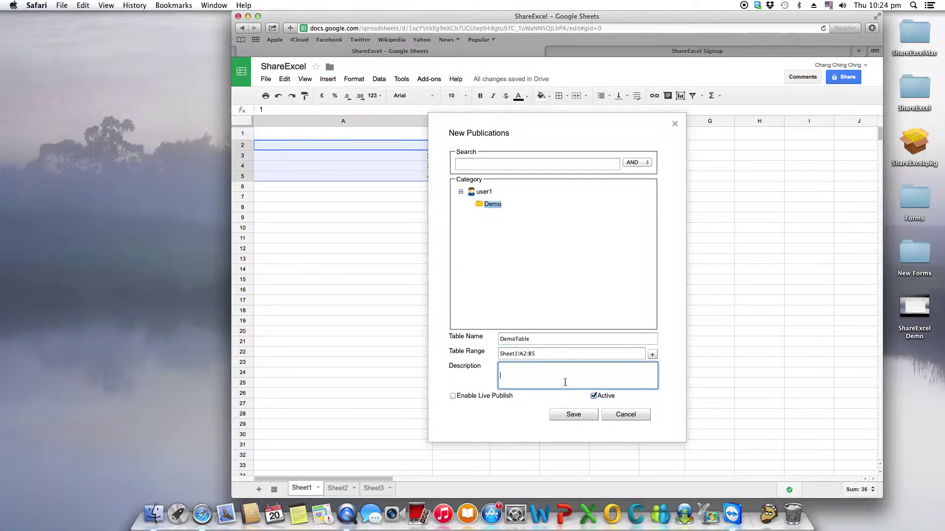
text(Demo)
click(452, 395)
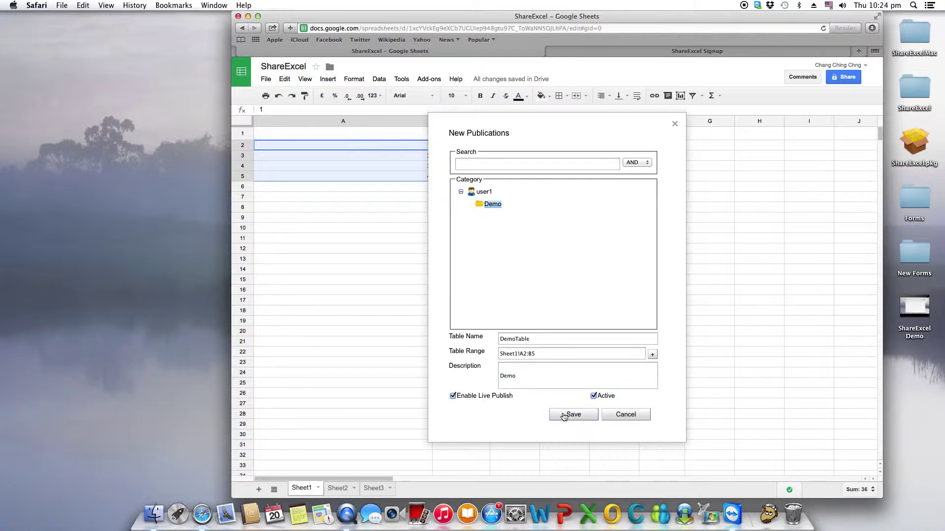
click(564, 416)
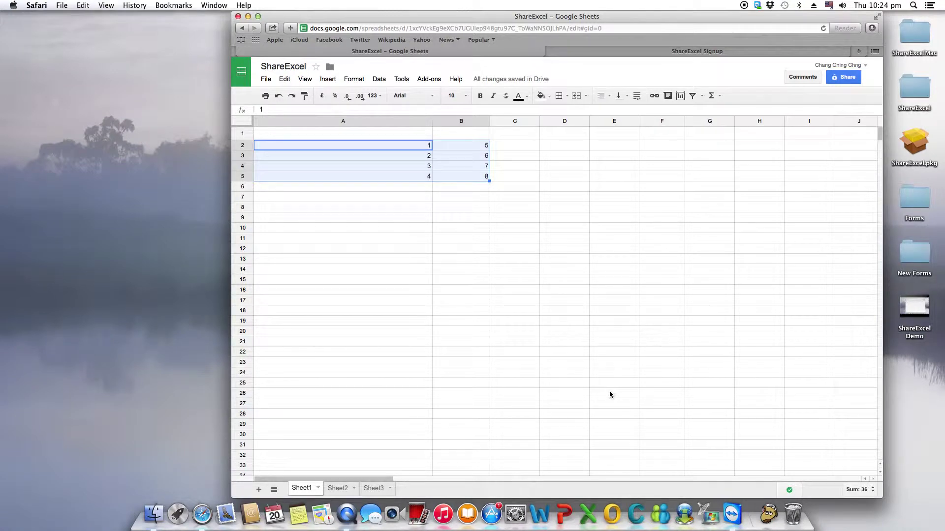
Step: Choose A13 as the destination and start a new ShareExcel subscription
click(553, 260)
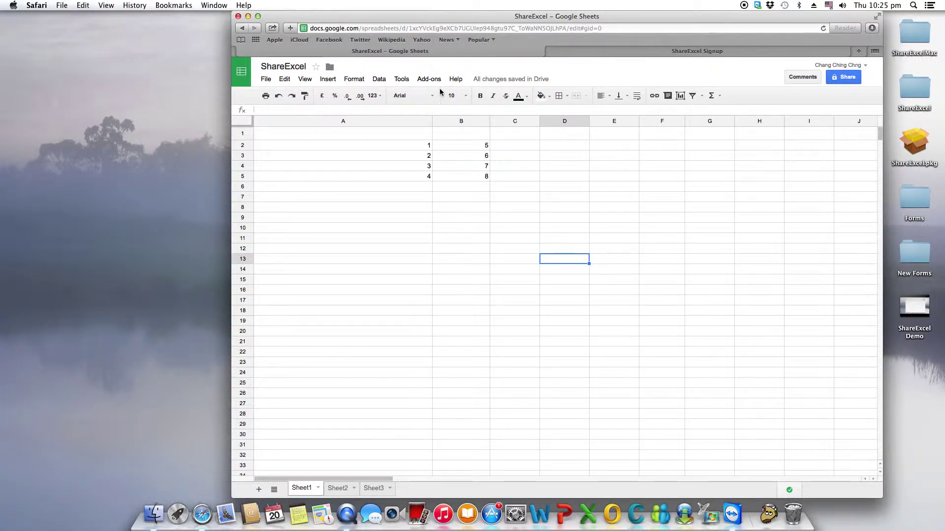
click(386, 259)
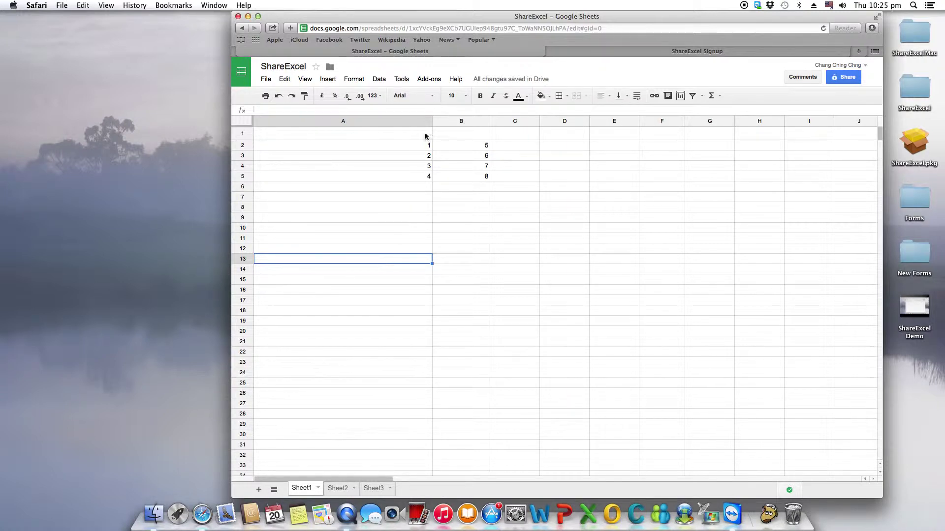
click(429, 79)
mouse_move(442, 97)
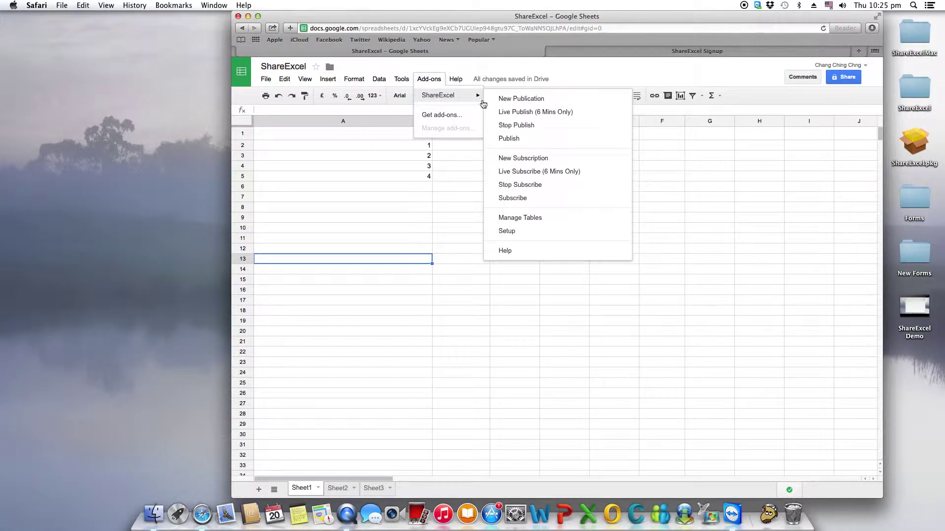
click(530, 166)
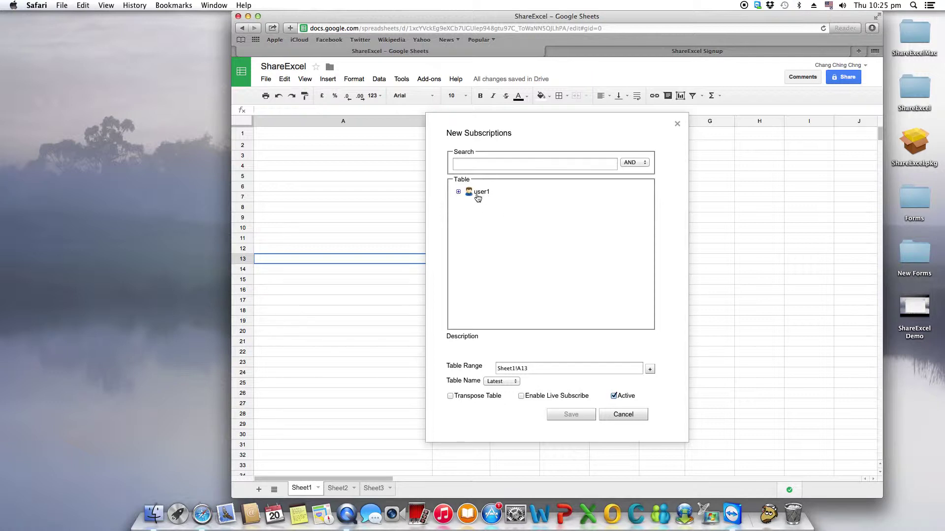
Step: Pick DemoTable from the Demo folder, enable Live Subscribe, and save
click(459, 192)
click(466, 204)
click(491, 205)
click(511, 220)
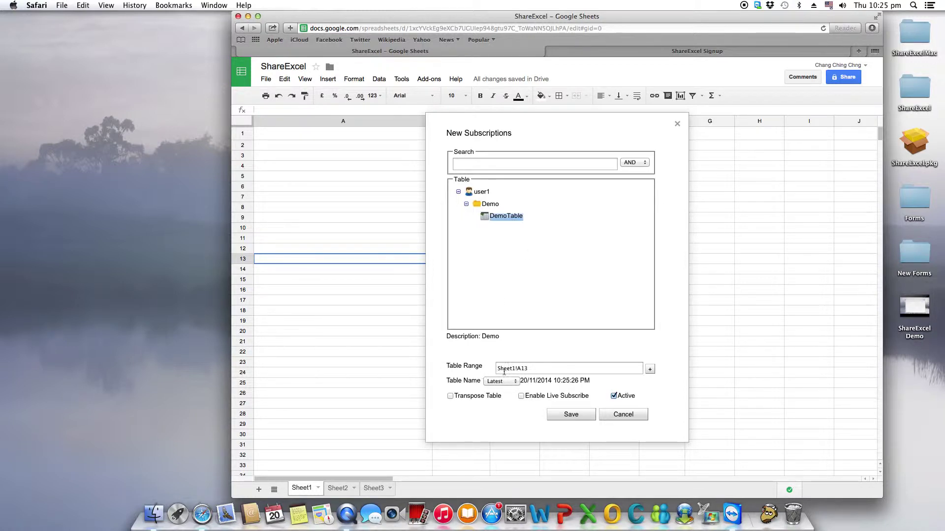
click(522, 396)
click(558, 418)
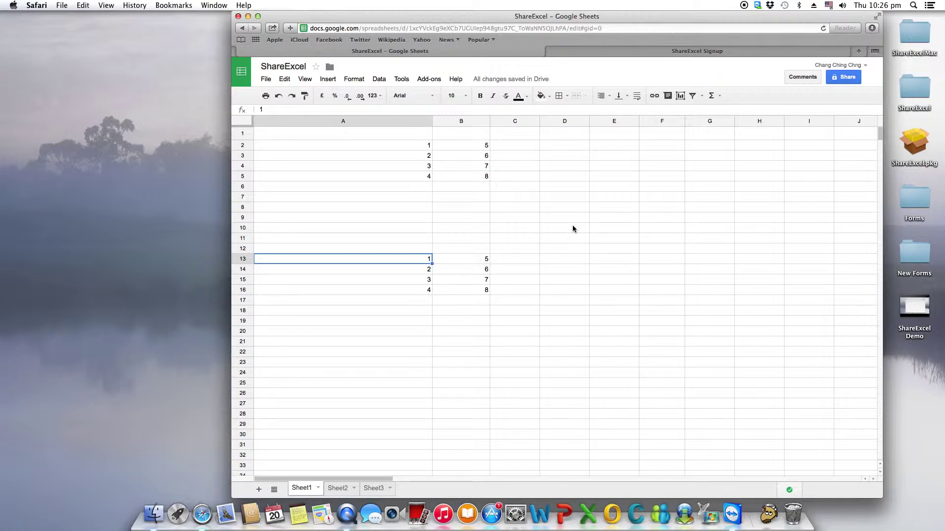
Step: Grant ShareExcel permission to the user found by searching 'use' and apply it
click(429, 79)
mouse_move(448, 95)
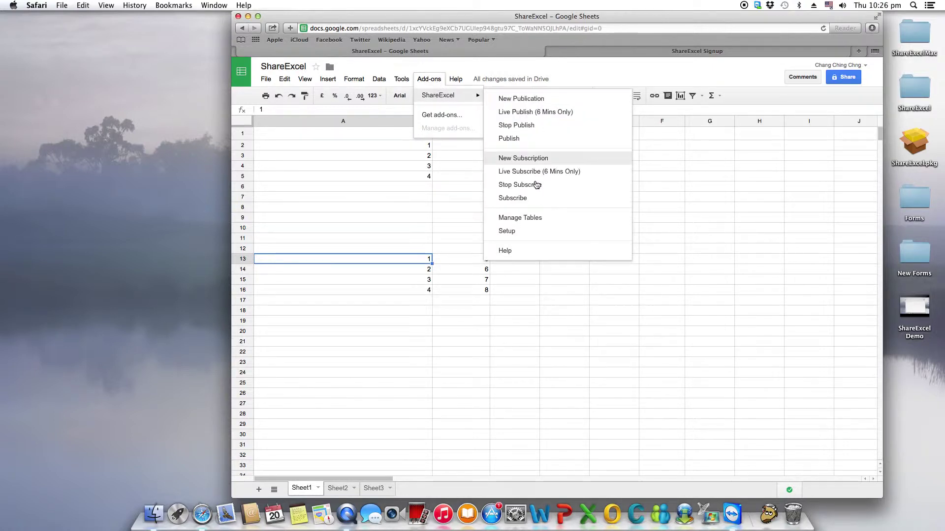
click(533, 231)
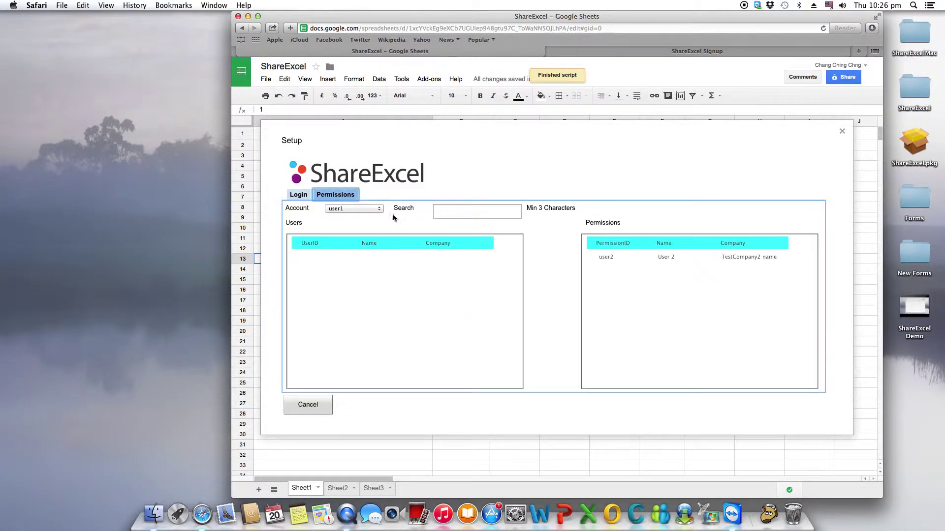
click(472, 213)
text(use)
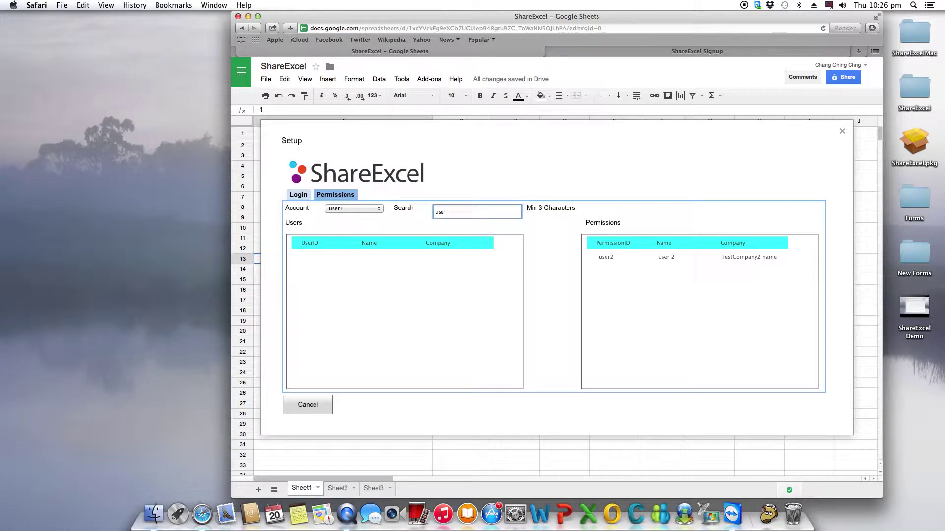
click(626, 258)
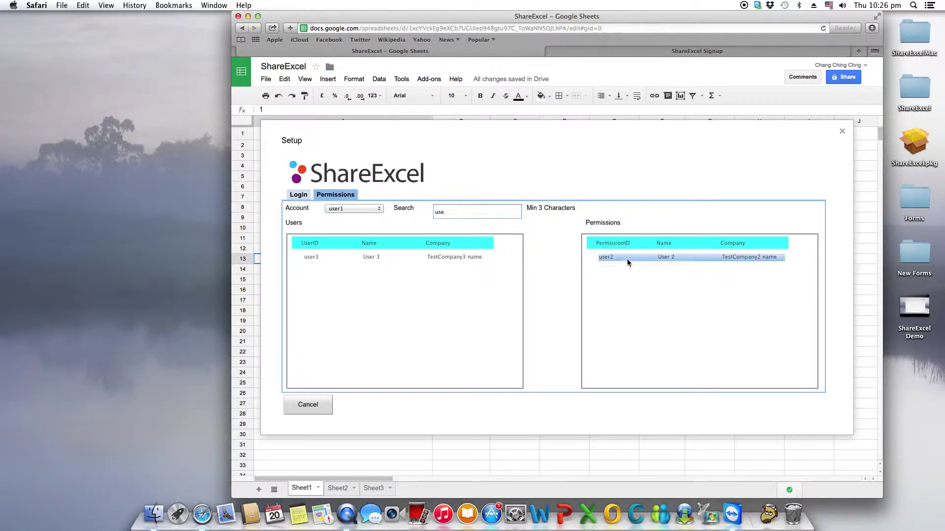
click(429, 260)
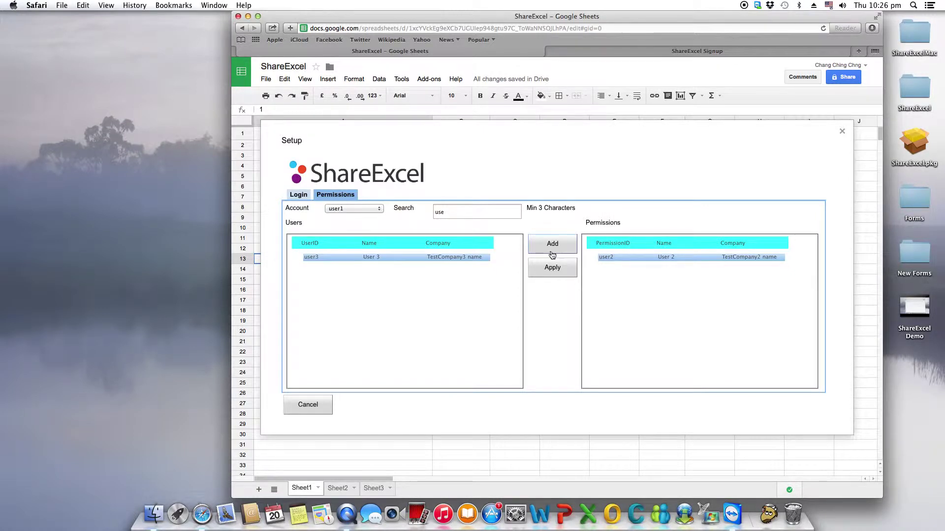
click(554, 249)
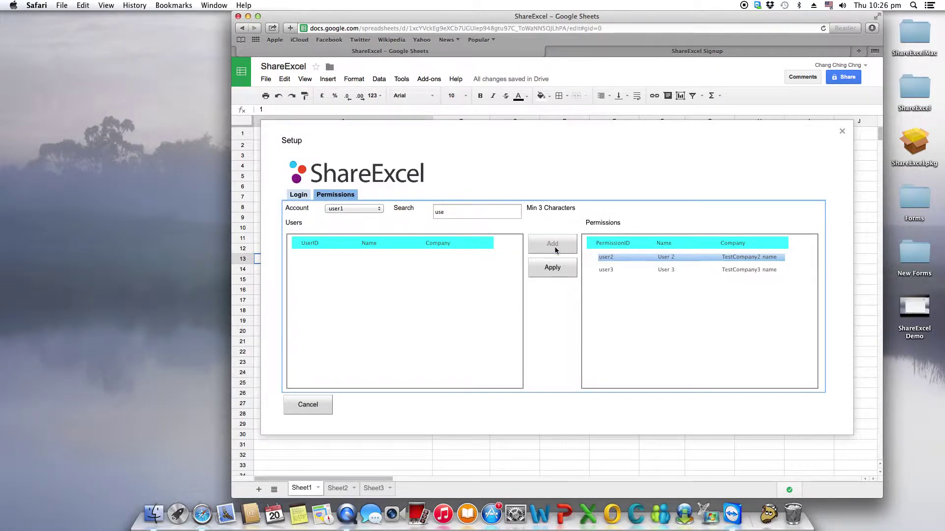
click(566, 274)
click(532, 274)
Step: Remove the signed-in account, log in the second account with its credentials, and close Setup
click(299, 195)
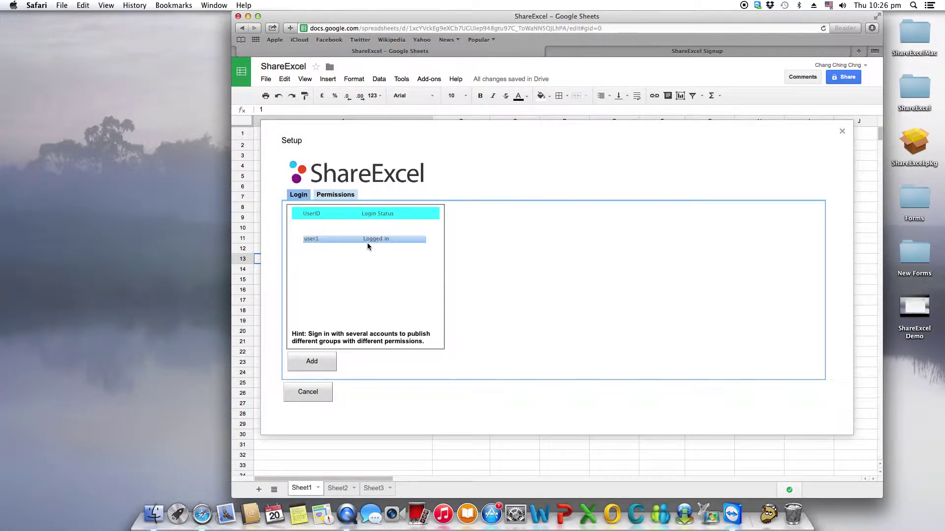
click(377, 365)
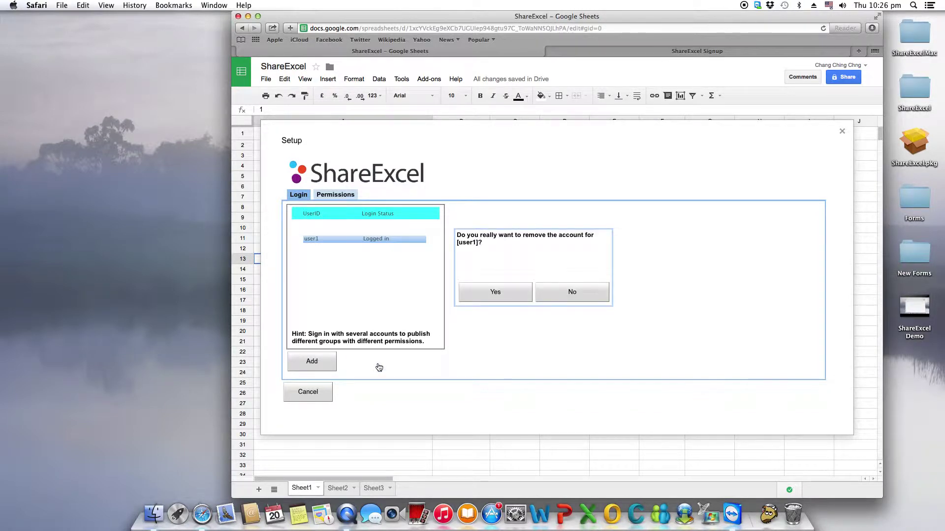
click(505, 300)
click(320, 359)
click(514, 240)
text(user2)
click(521, 259)
text(1234567)
click(492, 290)
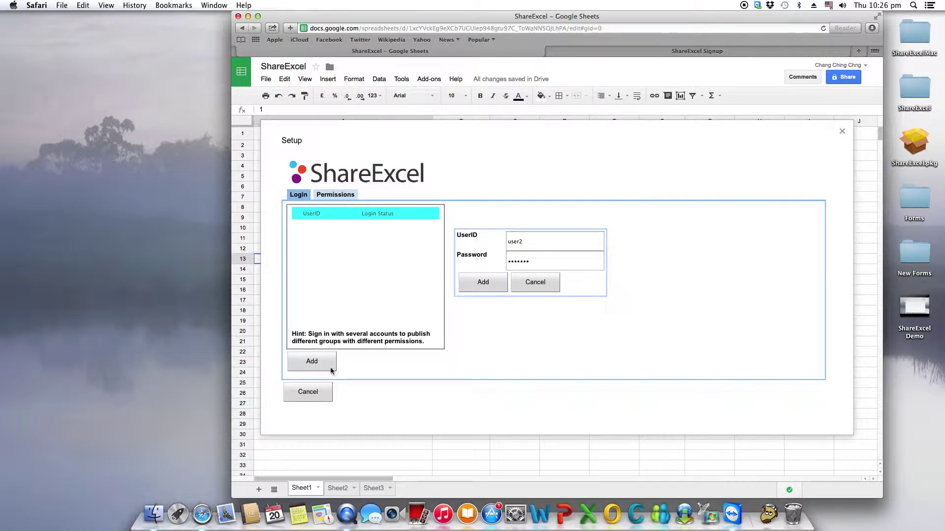
click(304, 394)
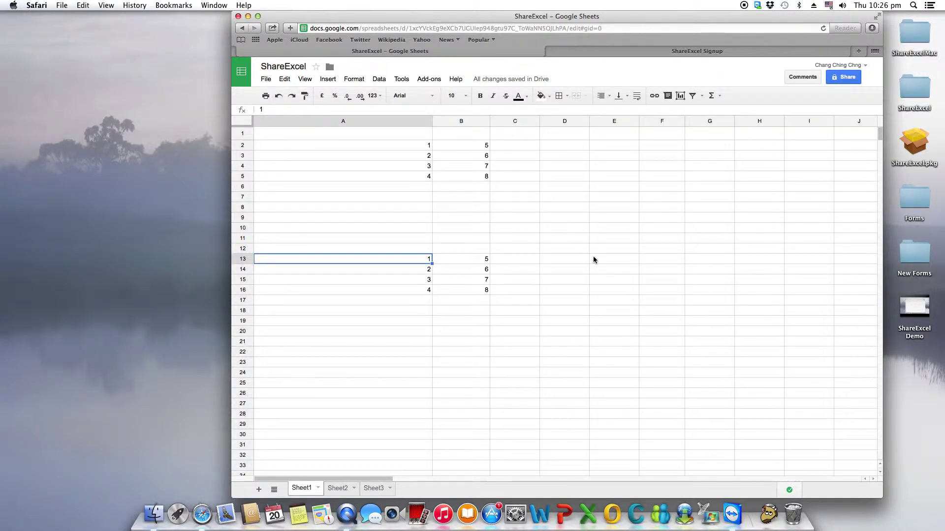
Step: Select E11 and start a new ShareExcel subscription
click(616, 239)
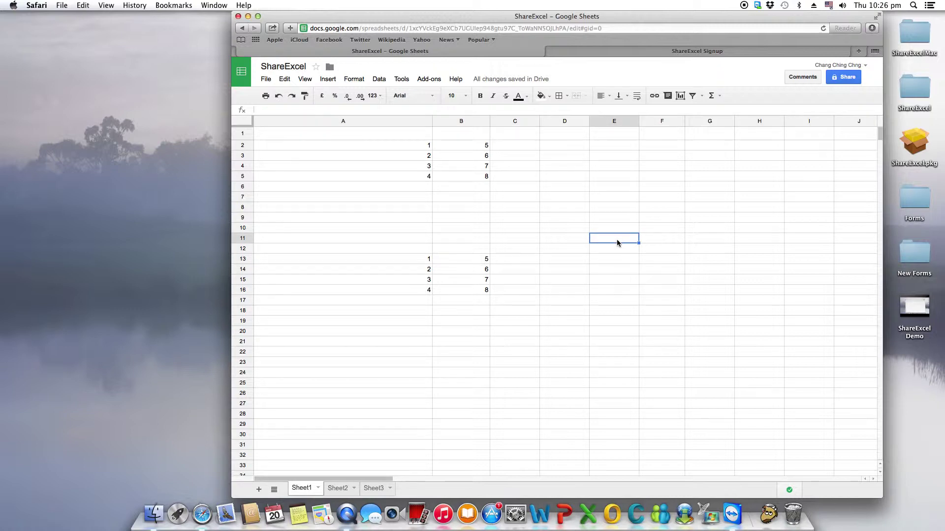
click(431, 80)
mouse_move(438, 95)
click(528, 102)
click(429, 79)
mouse_move(441, 95)
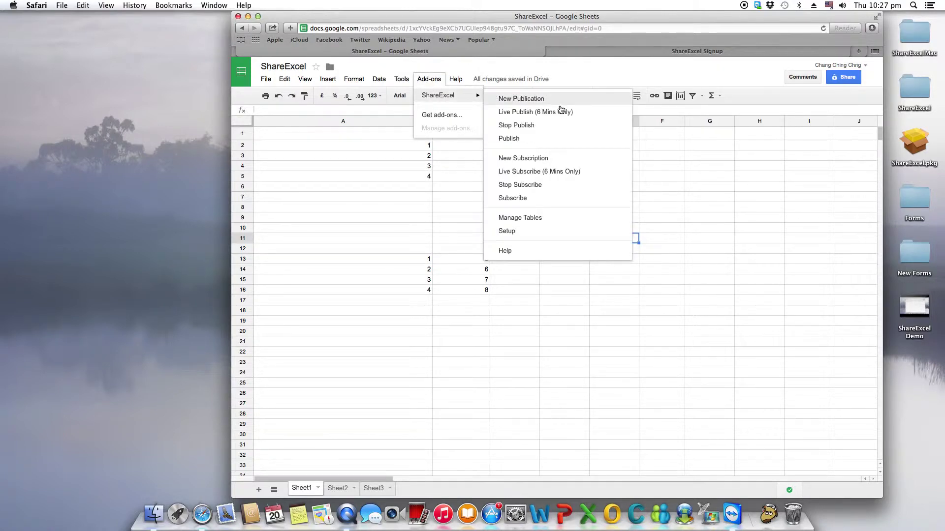
click(550, 160)
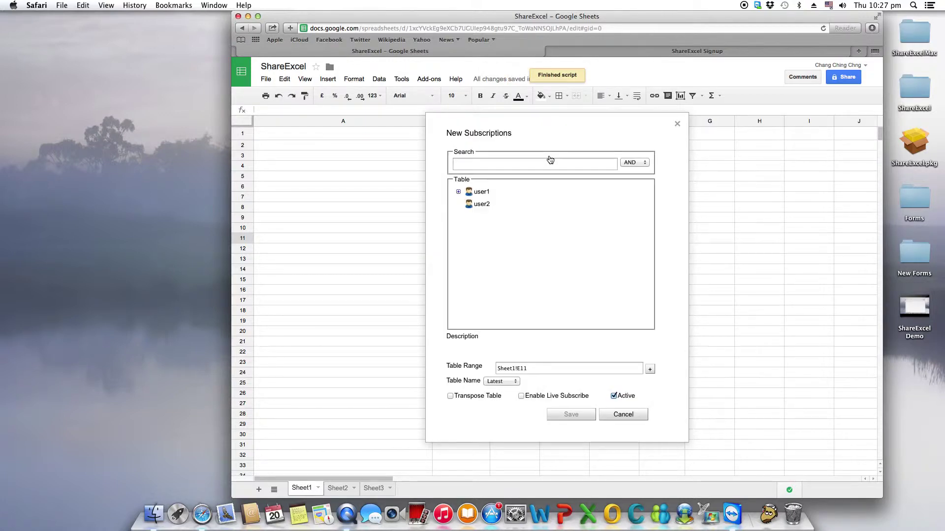
Step: Pick DemoTable in the Demo folder, tick Transpose Table, and save
click(459, 191)
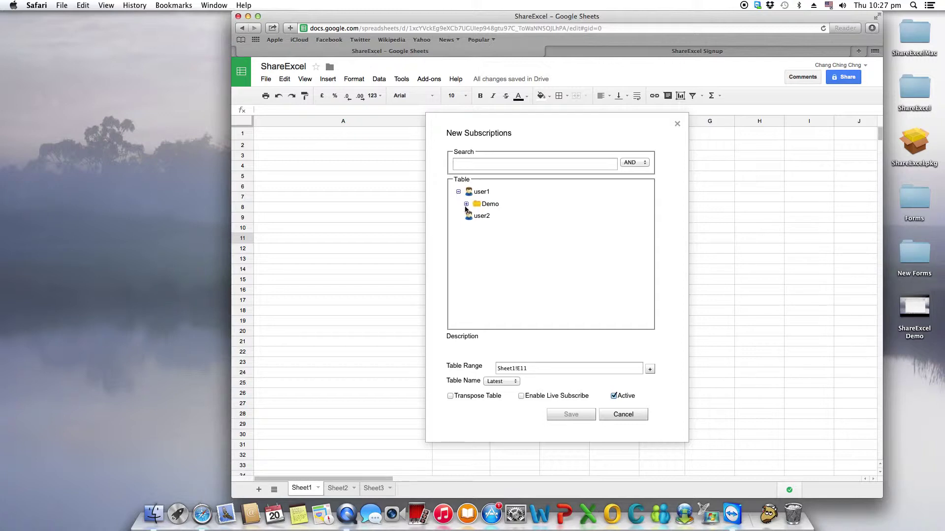
click(466, 204)
click(495, 218)
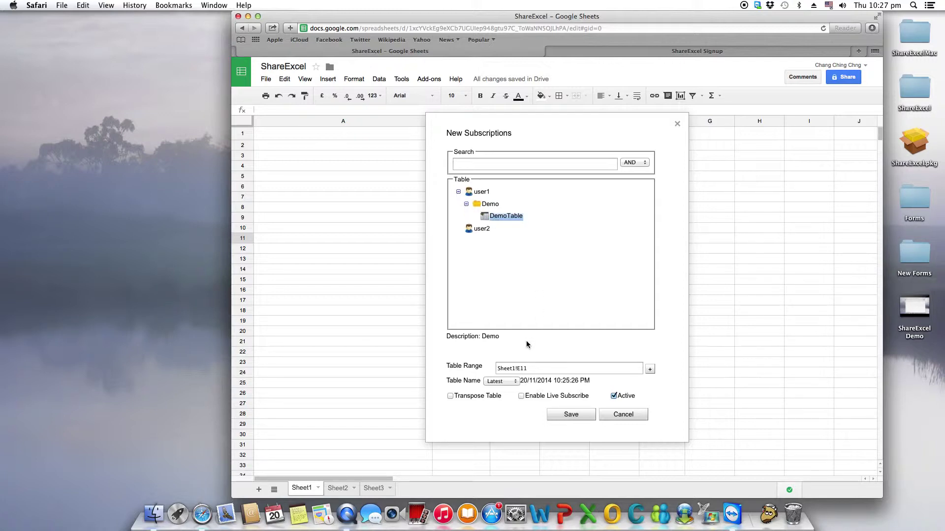
click(450, 395)
click(571, 416)
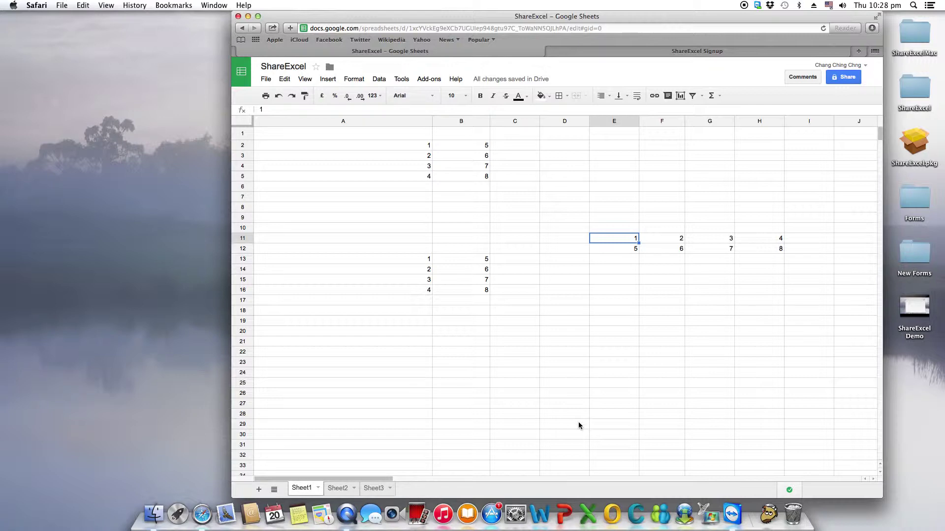
Step: Bring up the ShareExcel Setup dialog from the Add-ons menu
click(590, 291)
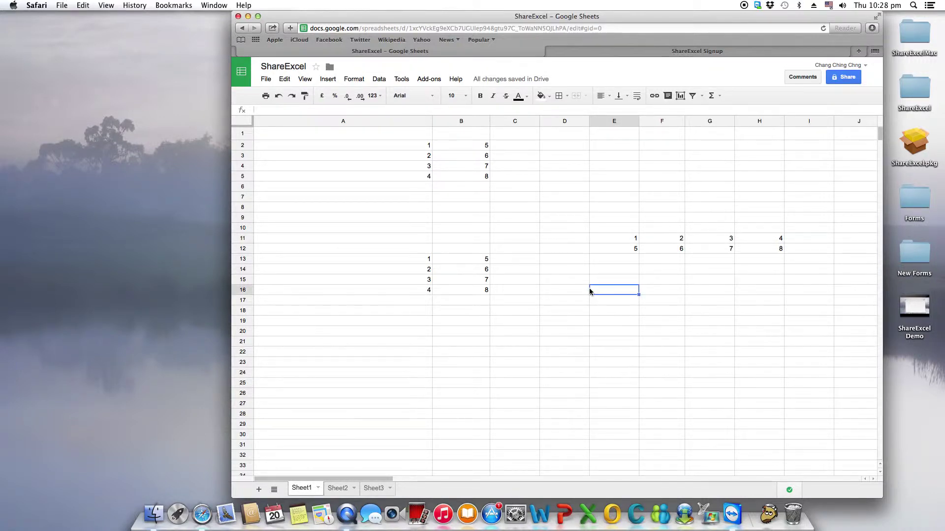
click(429, 79)
mouse_move(438, 98)
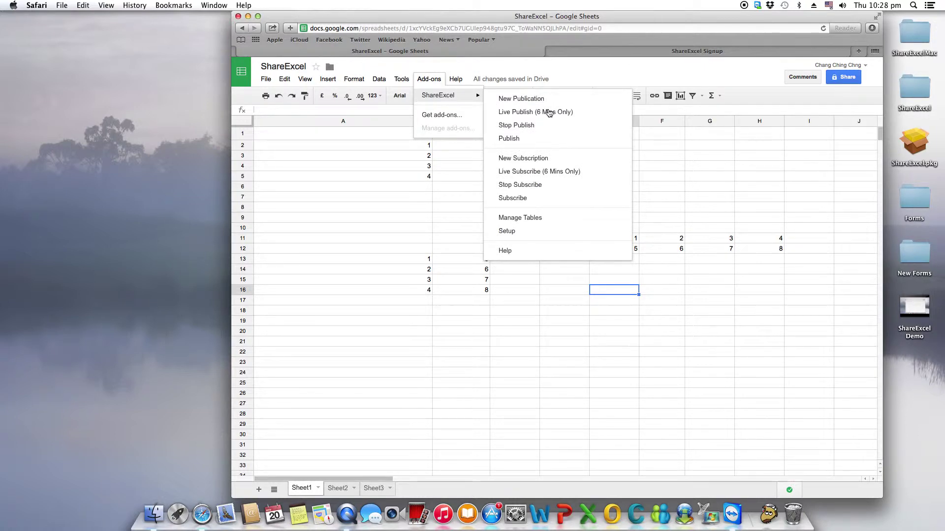
click(528, 232)
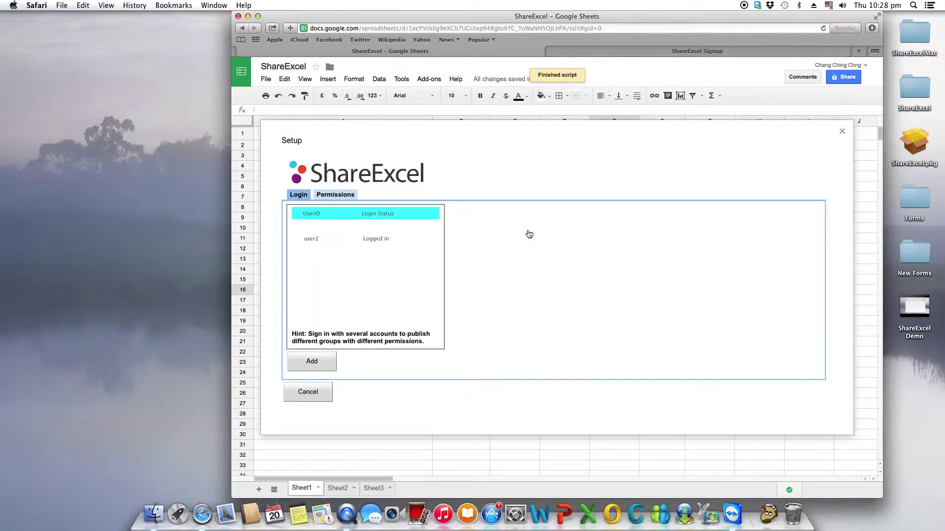
Step: Add another account on the Login tab with its user ID and password
click(320, 364)
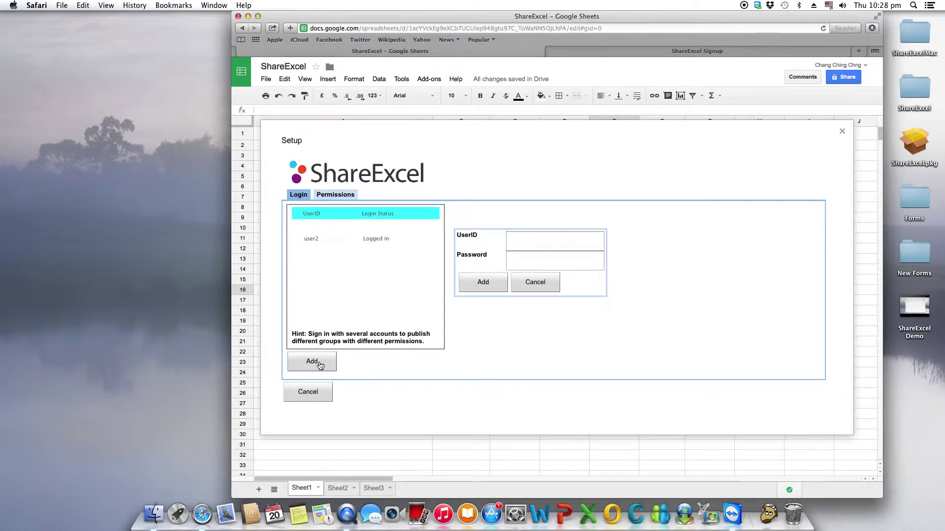
click(532, 245)
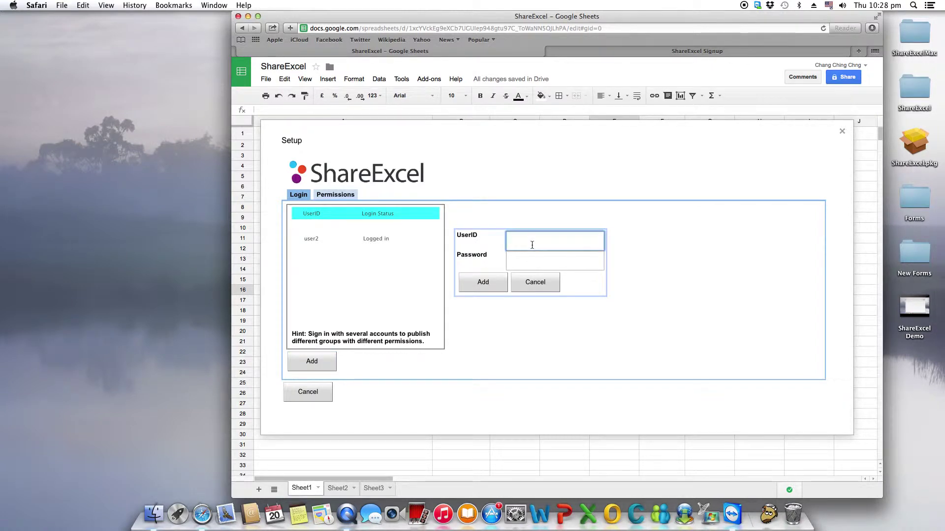
text(user2)
click(539, 262)
click(554, 244)
click(548, 264)
text(•••••••)
click(492, 284)
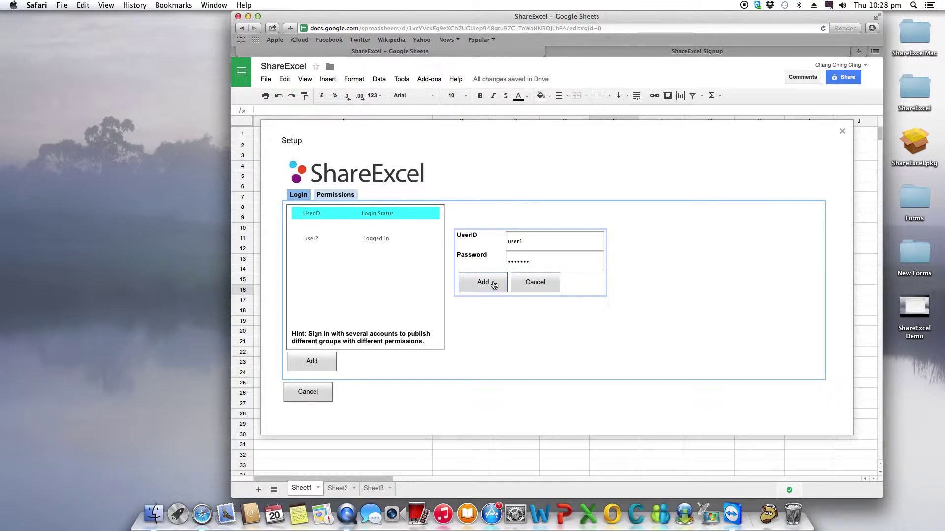
Step: On the Permissions tab, switch between signed-in accounts, ending on the second account
click(334, 194)
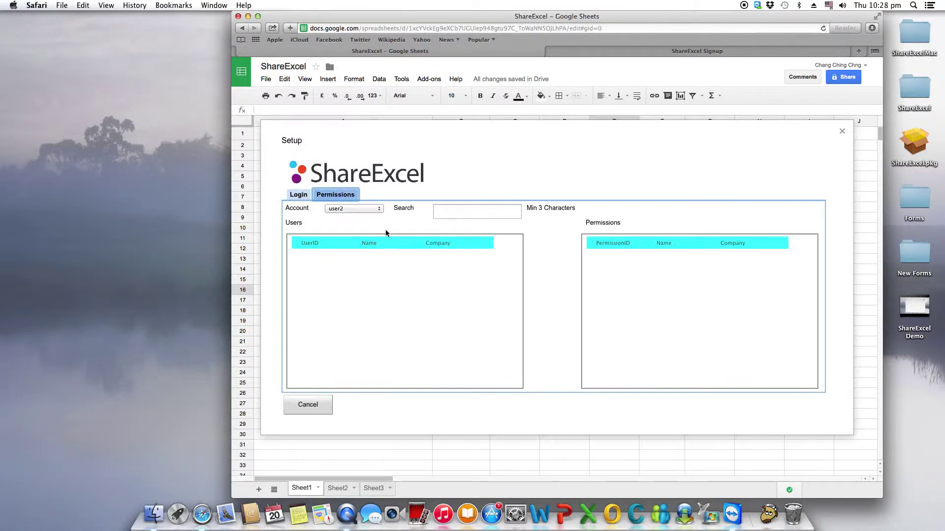
click(379, 211)
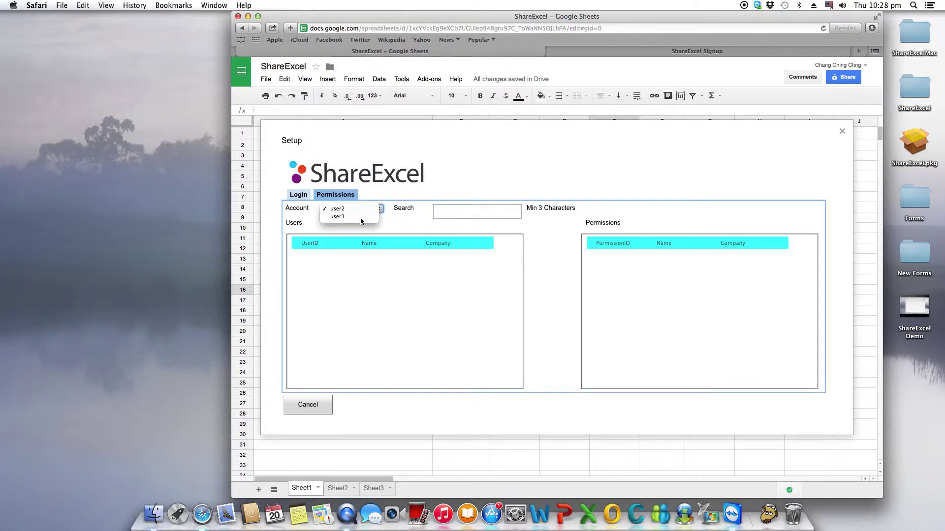
click(360, 220)
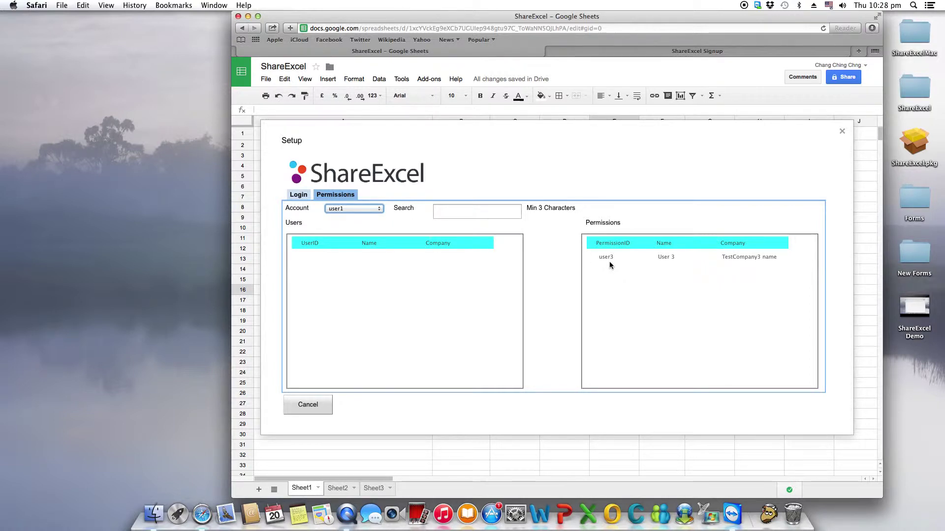
click(625, 254)
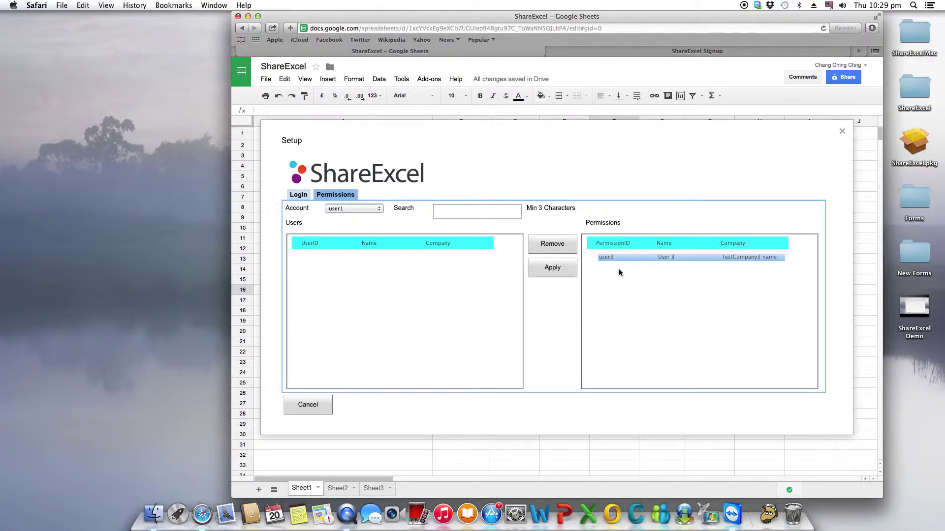
click(374, 210)
click(355, 201)
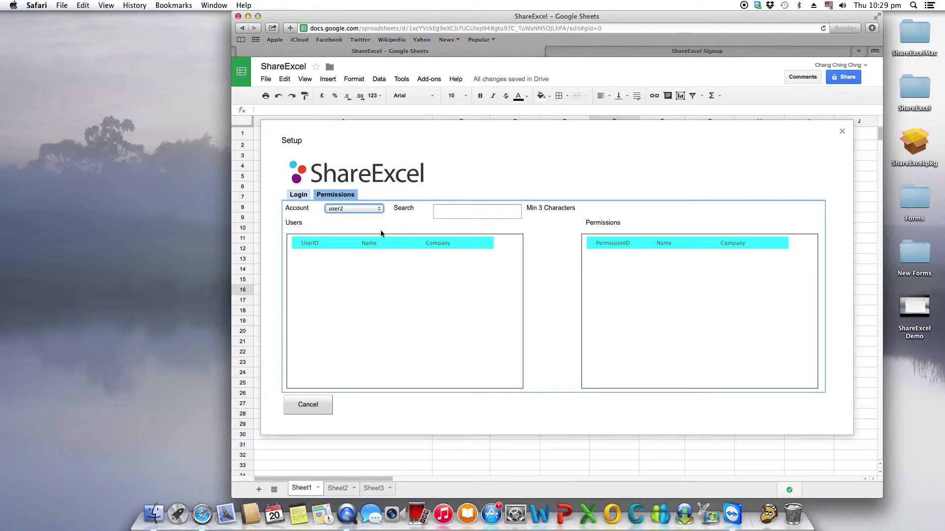
Step: Grant permission to a user found by searching 'Test', apply it, and close Setup
click(461, 213)
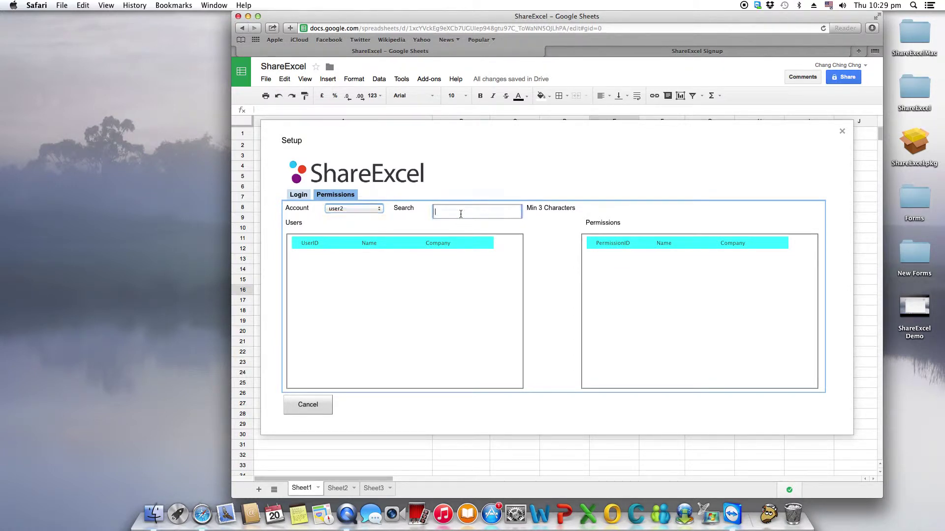
text(Test)
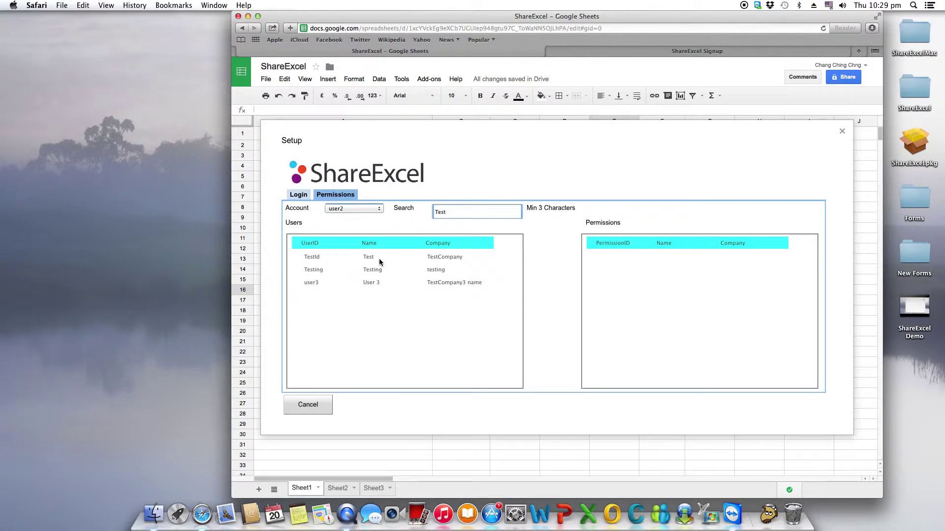
click(379, 259)
click(561, 249)
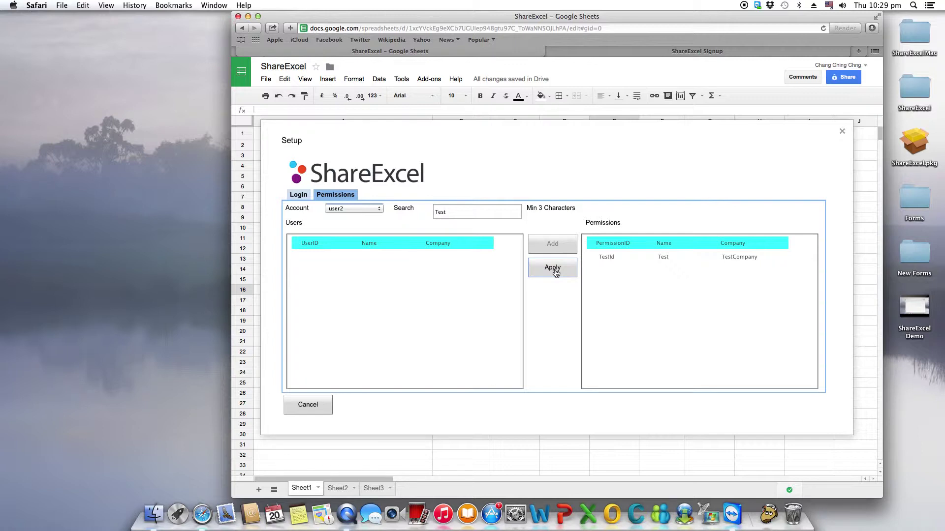
click(554, 270)
click(556, 273)
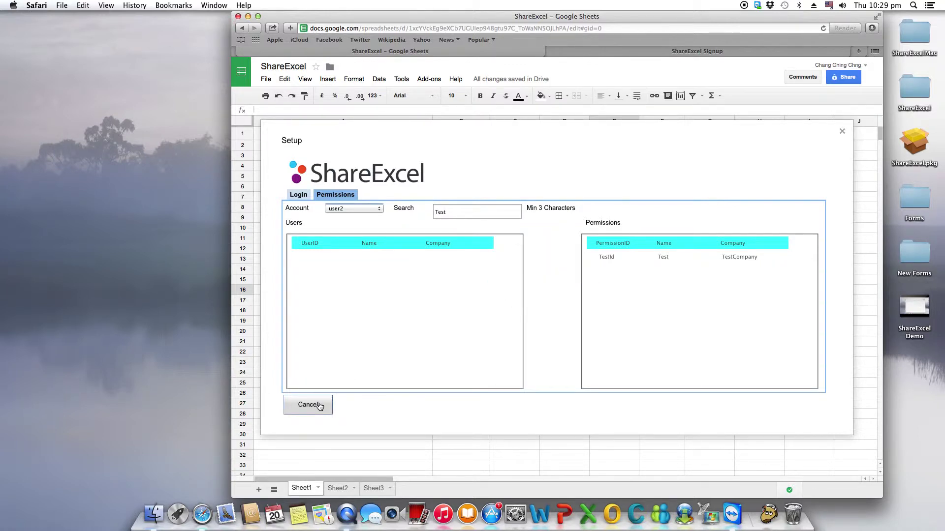
click(309, 405)
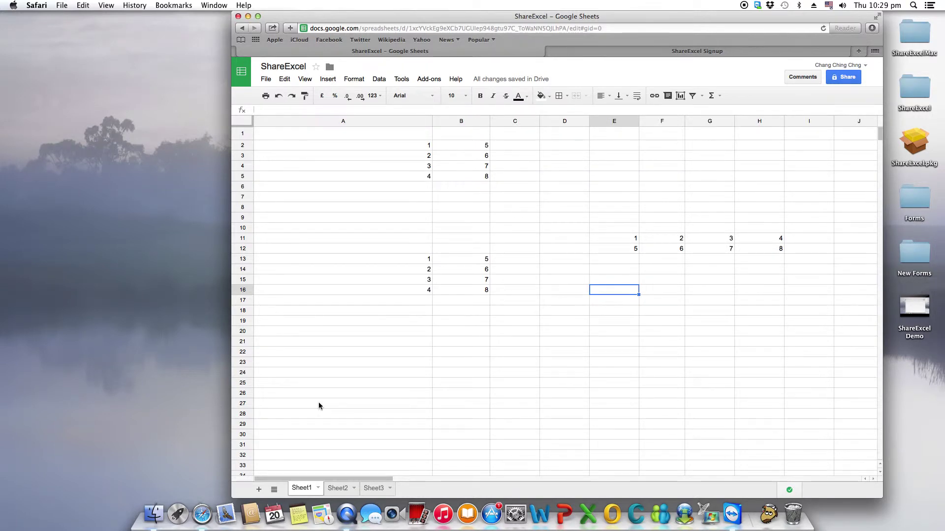
Step: Start ShareExcel's Live Publish (6 Mins Only) from an empty cell
click(534, 200)
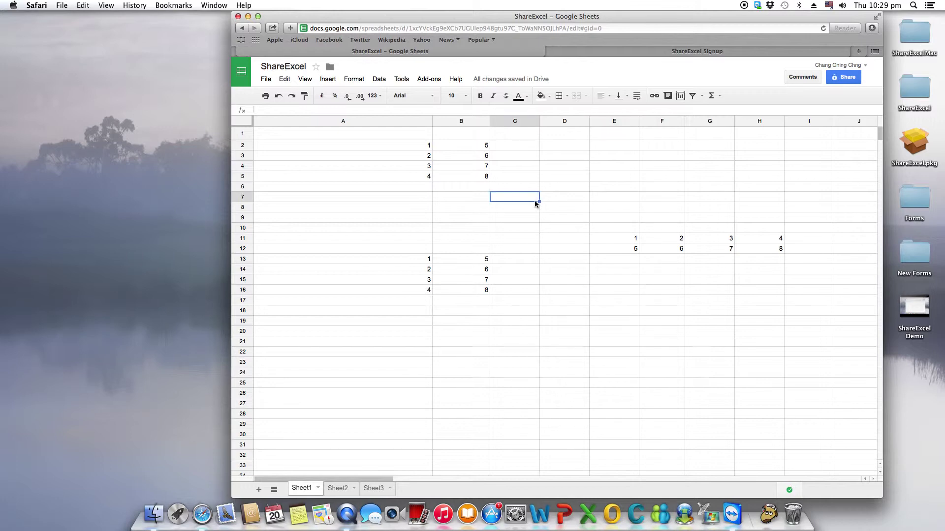
click(429, 80)
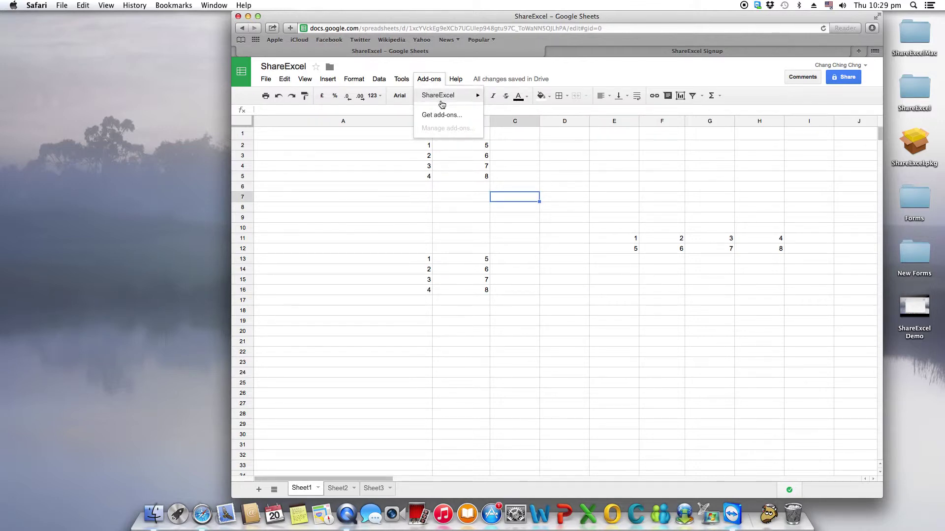
mouse_move(446, 102)
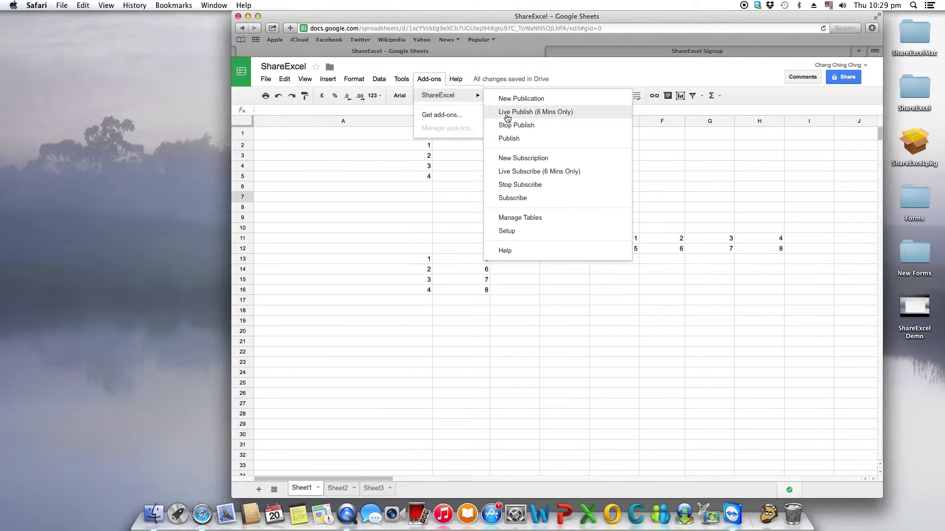
click(507, 117)
Step: Start ShareExcel's Live Subscribe (6 Mins Only) to keep the copies updated
click(561, 197)
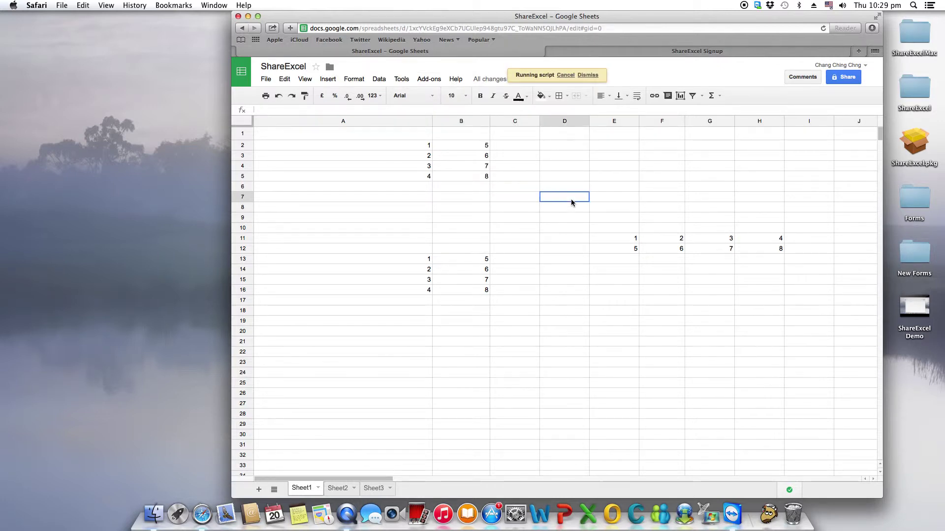
click(429, 78)
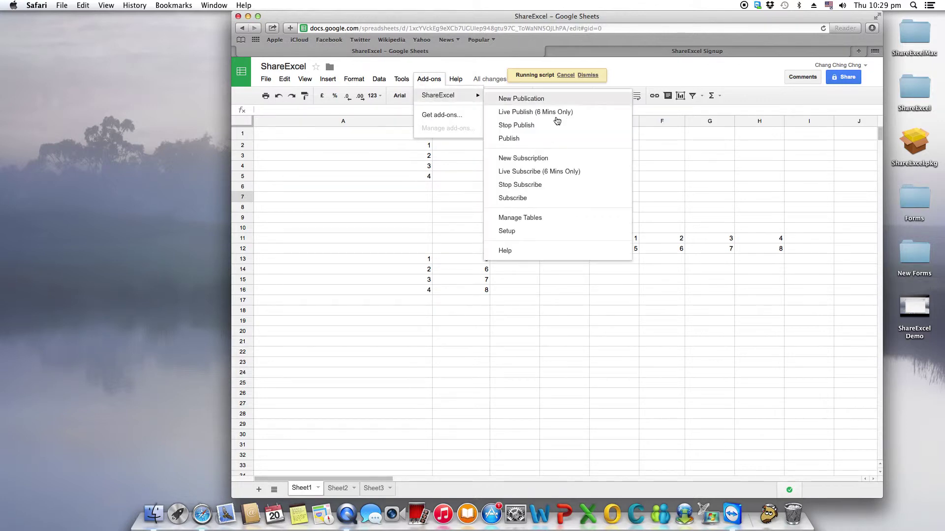
click(543, 171)
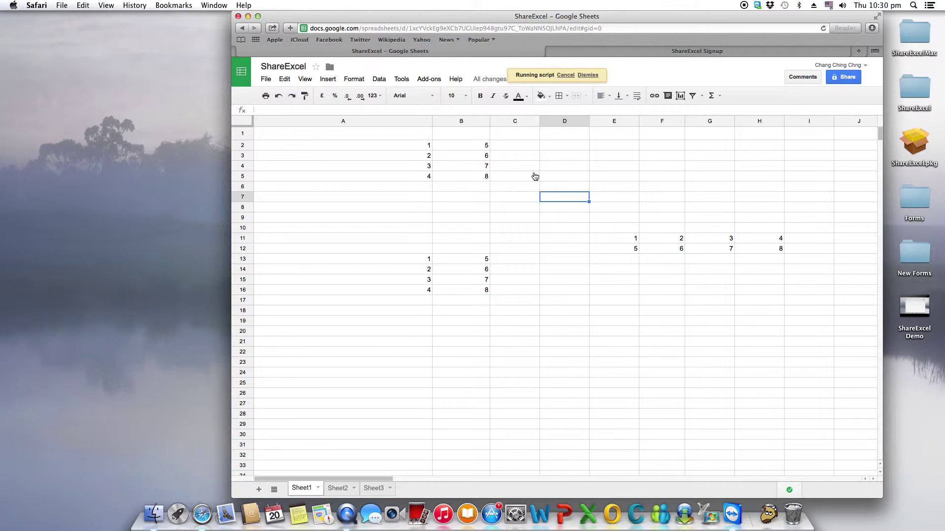
Step: Enter 555 and 666 in A3:A4 and republish the table live through ShareExcel
click(424, 157)
text(555)
key(Return)
text(666)
key(Return)
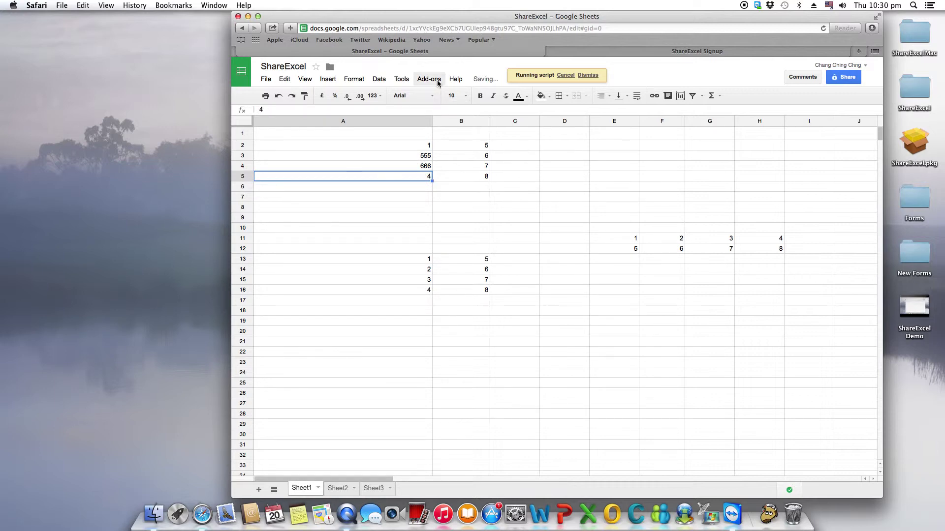
click(433, 79)
mouse_move(447, 99)
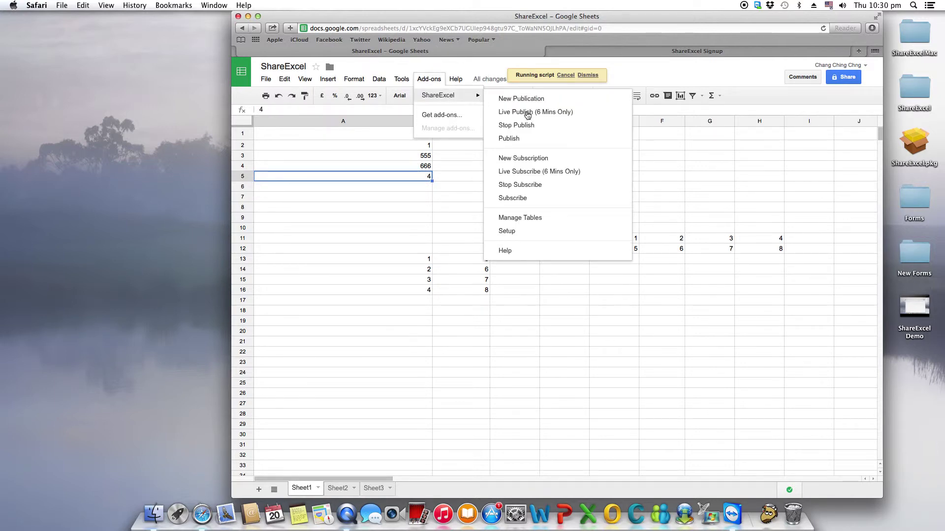
click(527, 113)
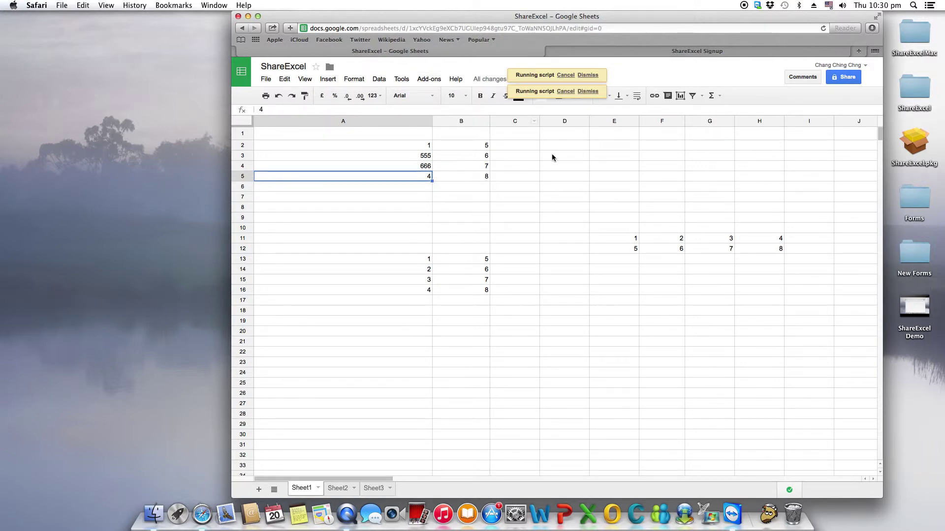
Step: Enter 888 and 999 in B3:B4
click(483, 158)
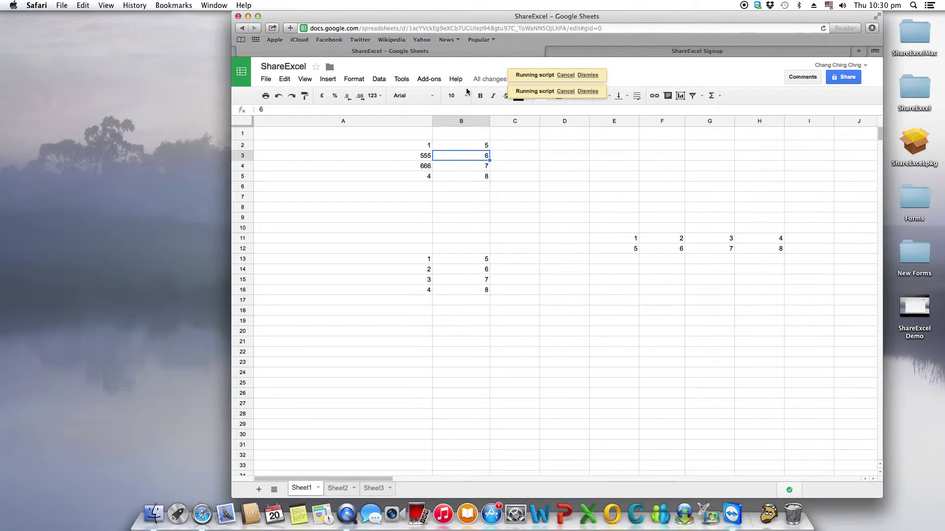
click(428, 80)
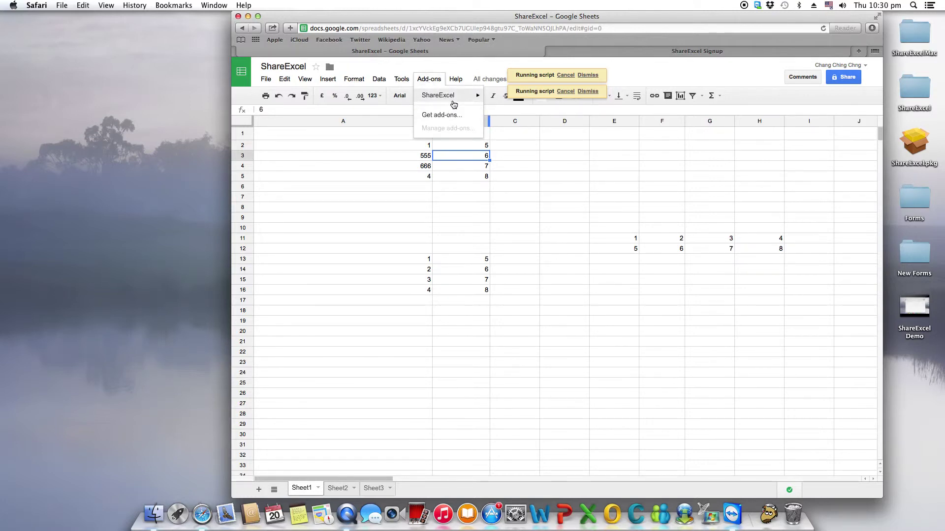
mouse_move(451, 97)
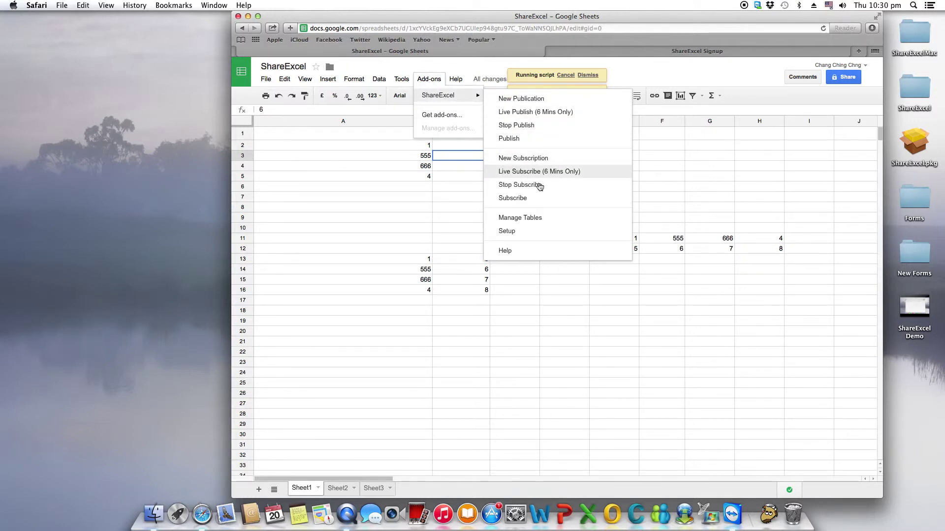
click(687, 170)
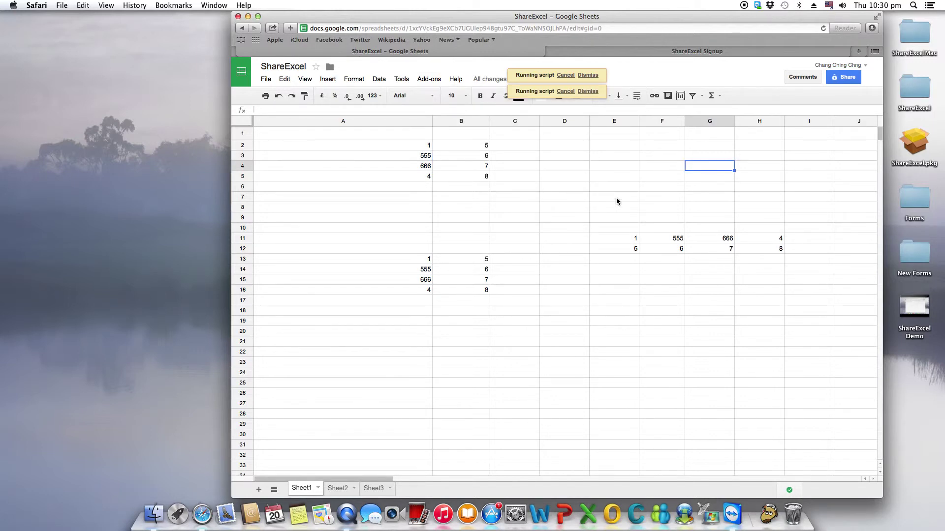
click(468, 158)
text(888)
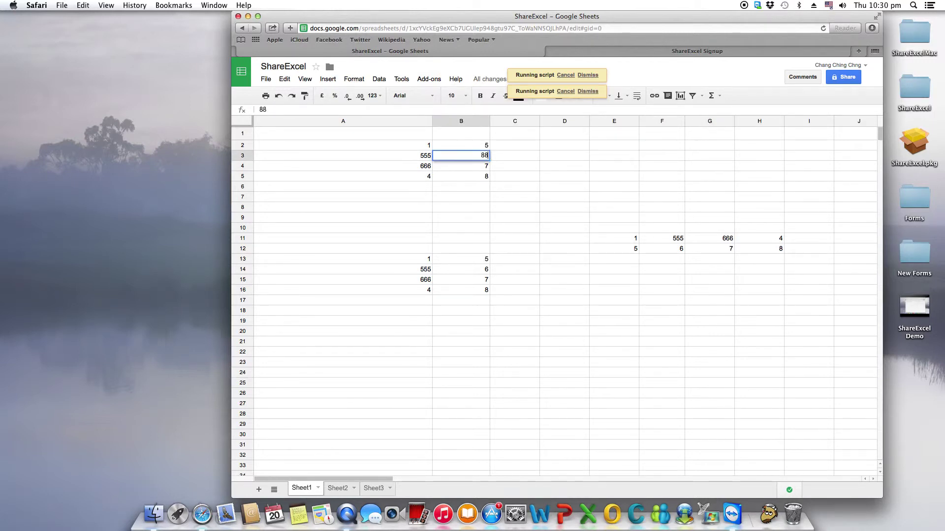
key(Return)
text(999)
key(Return)
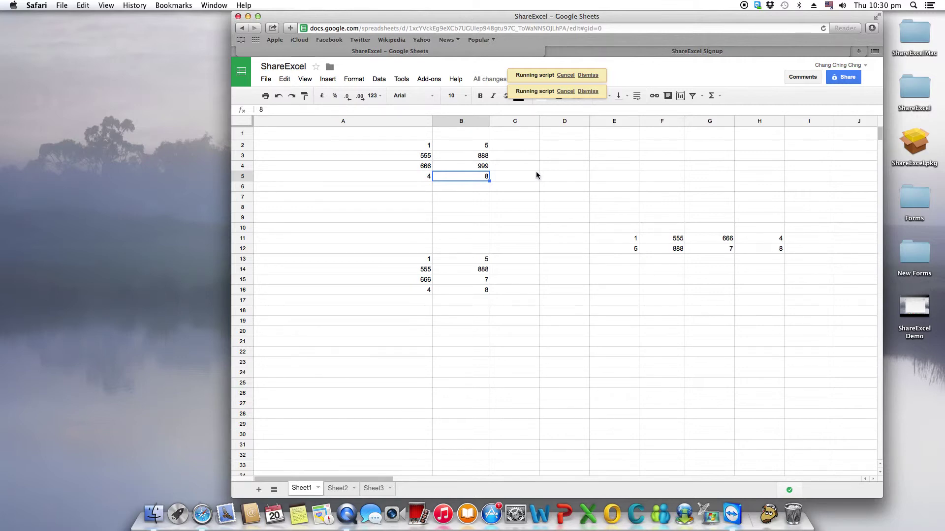
Step: Stop the ShareExcel live publication of the table
click(429, 80)
click(431, 82)
click(432, 82)
mouse_move(455, 97)
click(524, 125)
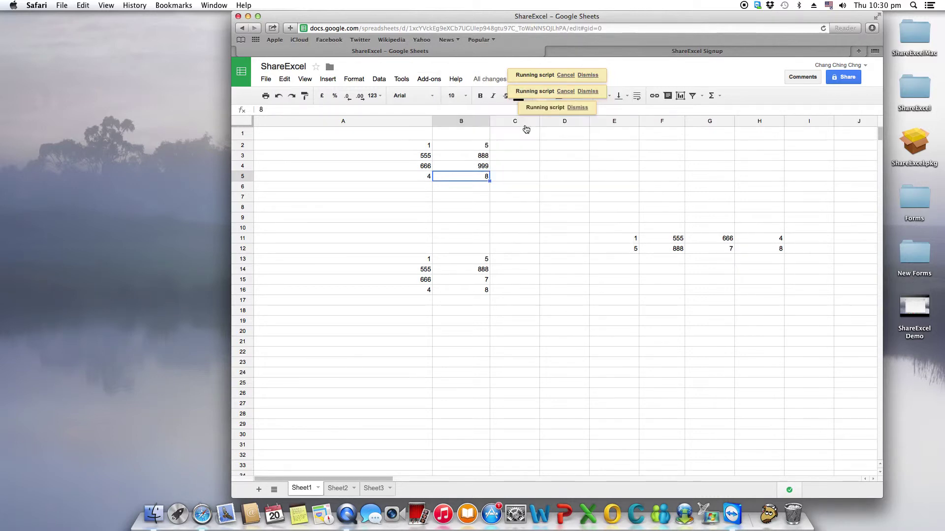
Step: Stop the ShareExcel live subscription, then bring the ShareExcel add-on options back up
click(431, 80)
mouse_move(462, 100)
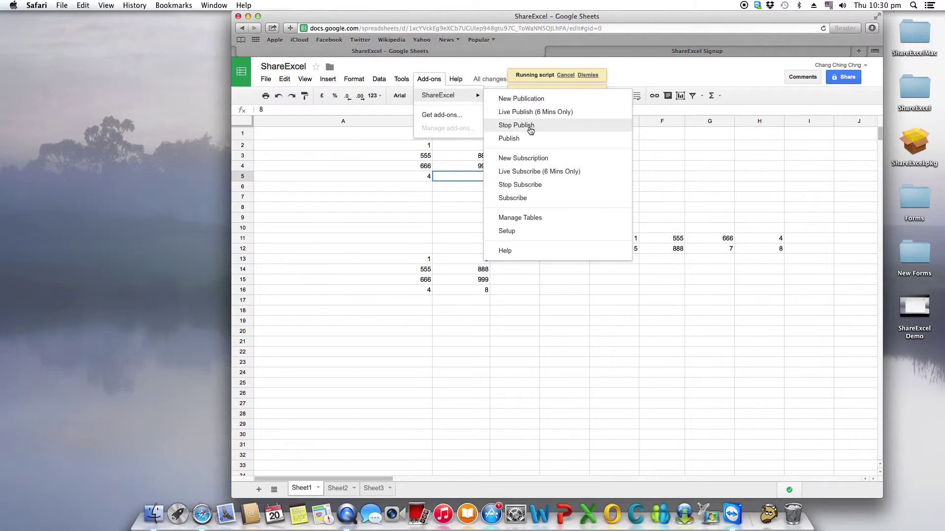
click(527, 188)
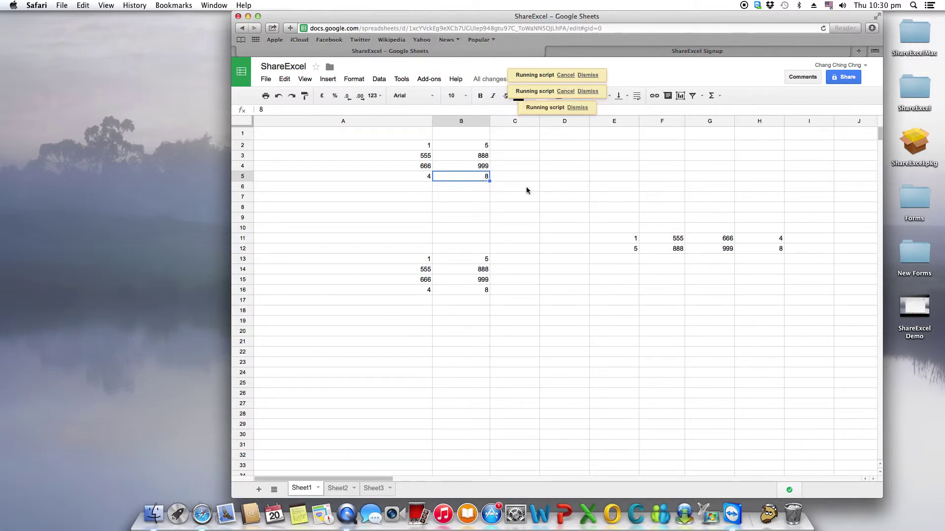
click(627, 176)
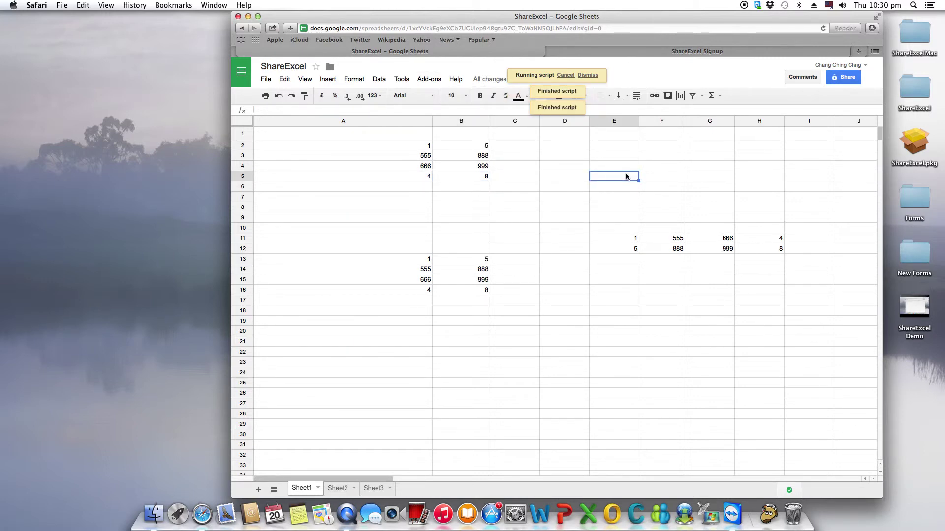
click(429, 79)
mouse_move(441, 97)
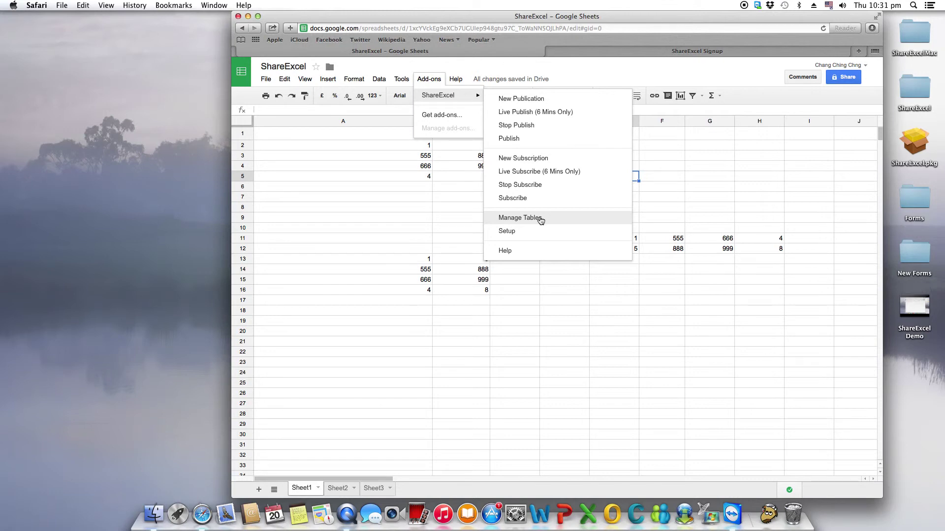
click(540, 219)
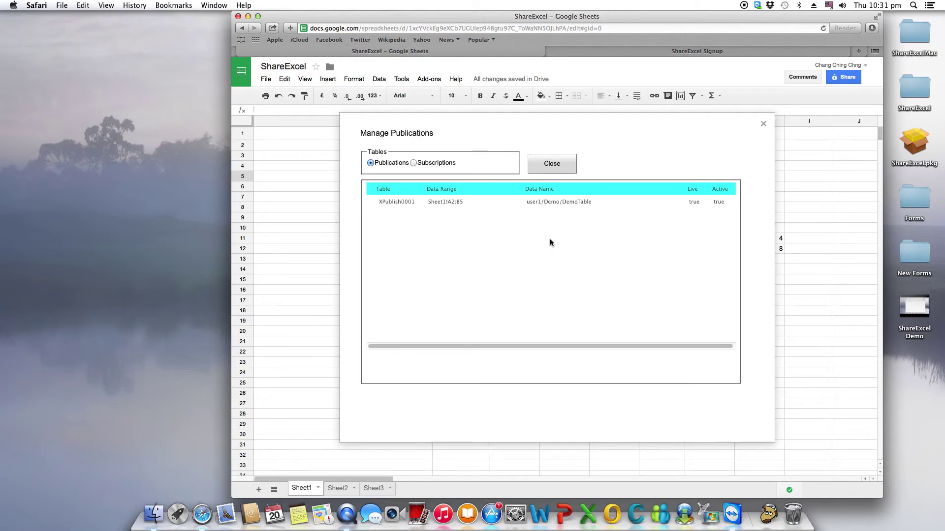
click(558, 203)
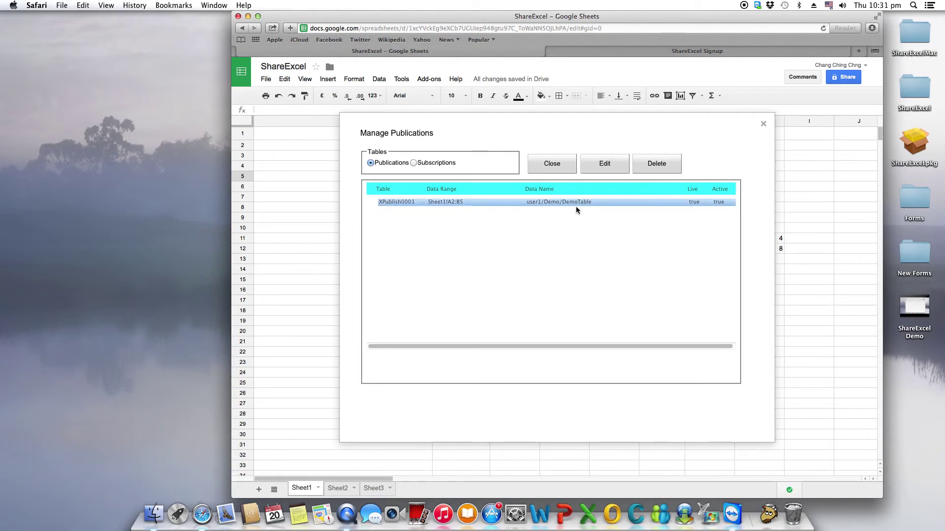
click(442, 166)
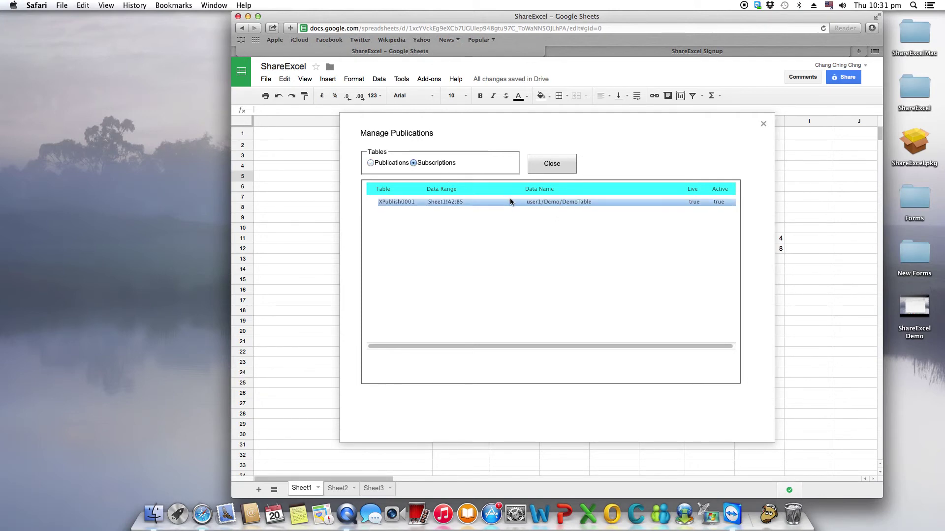
click(564, 206)
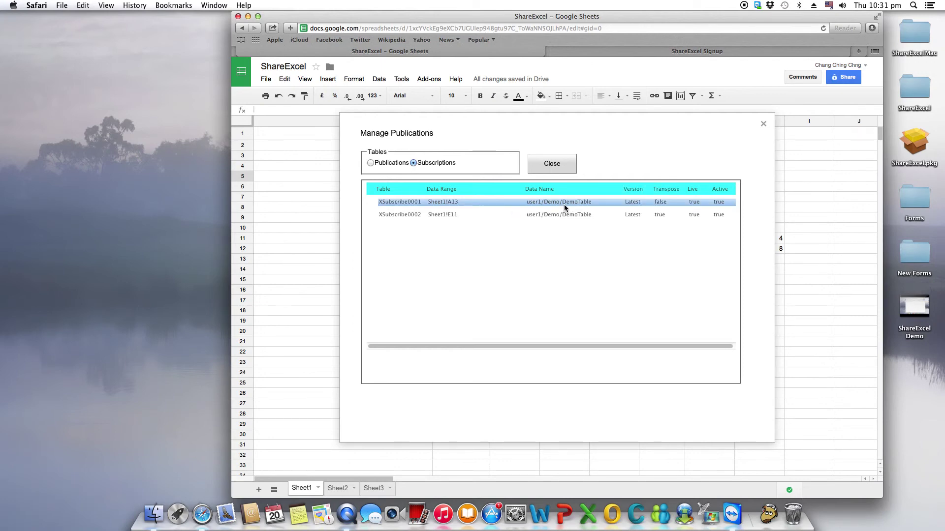
click(562, 216)
click(575, 204)
click(574, 215)
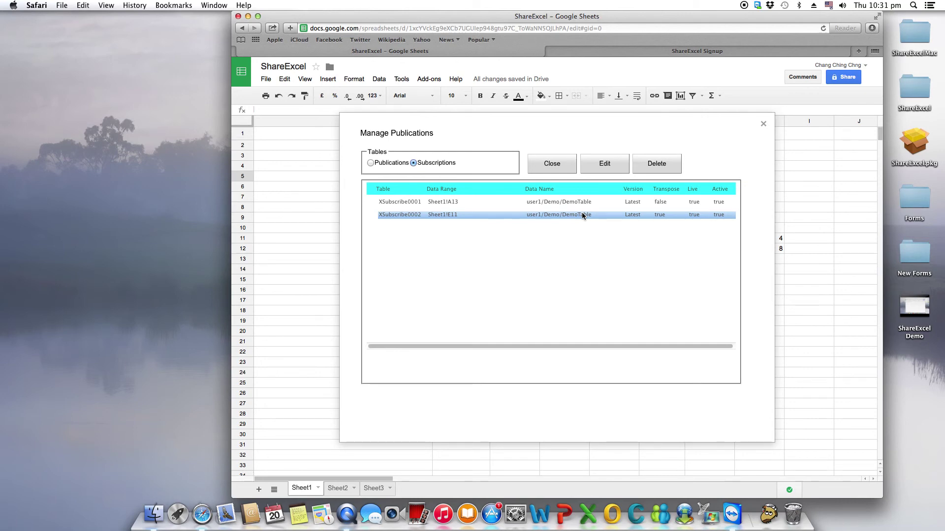
click(557, 204)
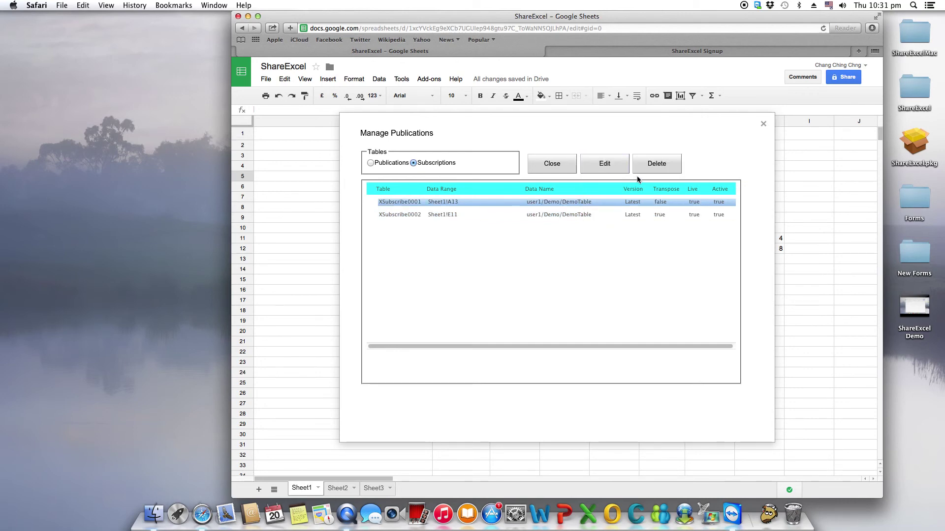
click(550, 168)
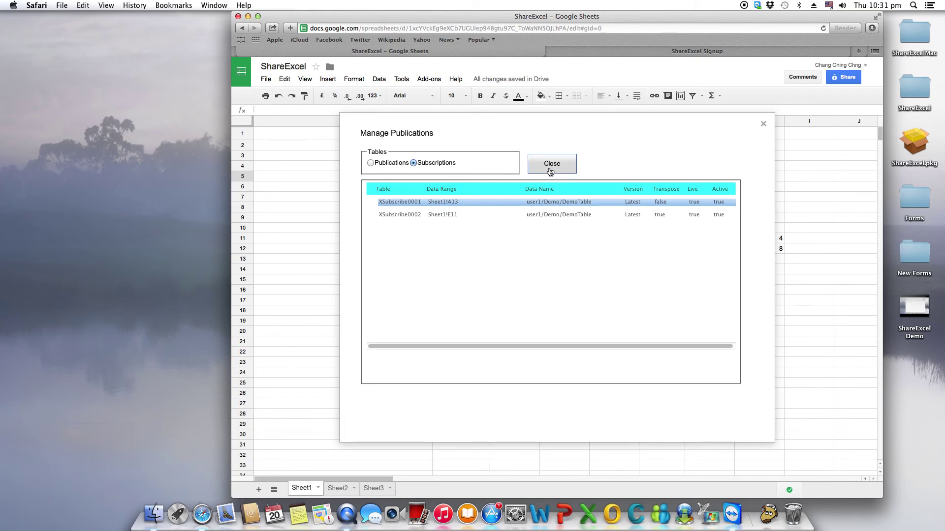